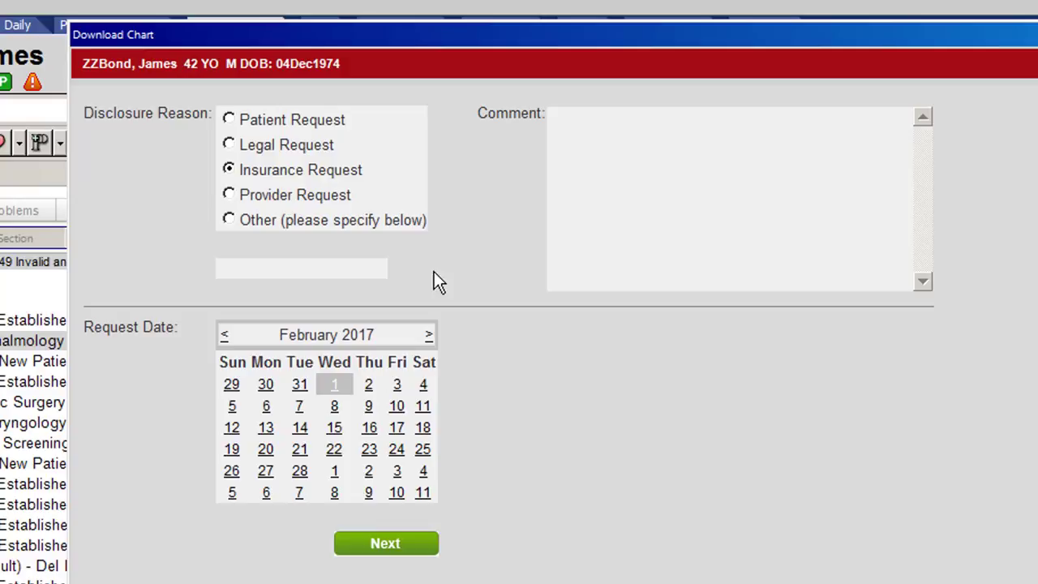
# Step: Set the request date to February 1, 2017 and continue to the document selection
pyautogui.click(335, 387)
pyautogui.click(385, 545)
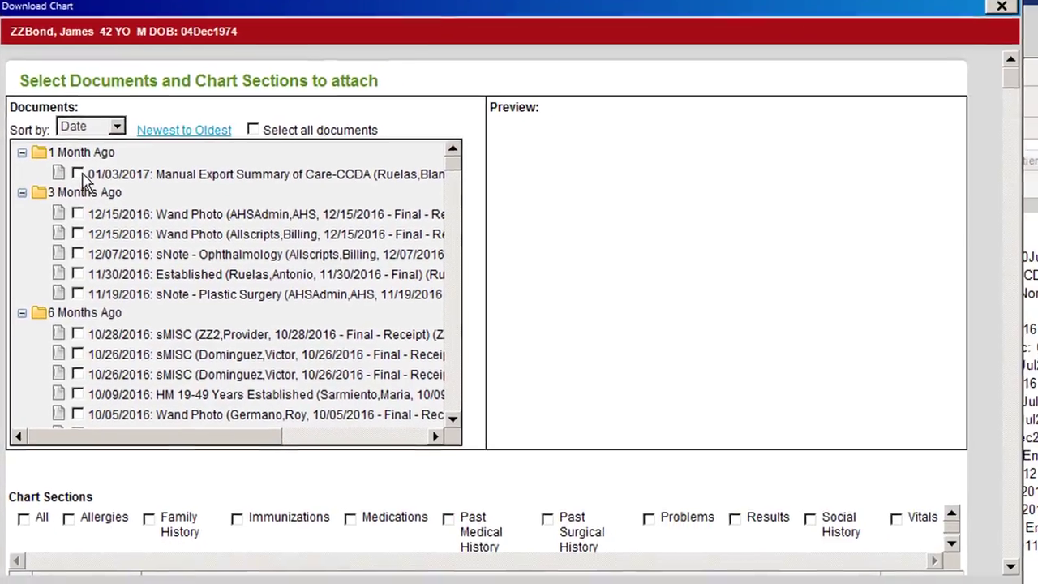
# Step: Attach the 01/03/2017 Manual Export Summary of Care, both 12/15/2016 Wand Photos and the 12/07/2016 sNote - Ophthalmology
pyautogui.click(159, 225)
pyautogui.click(76, 213)
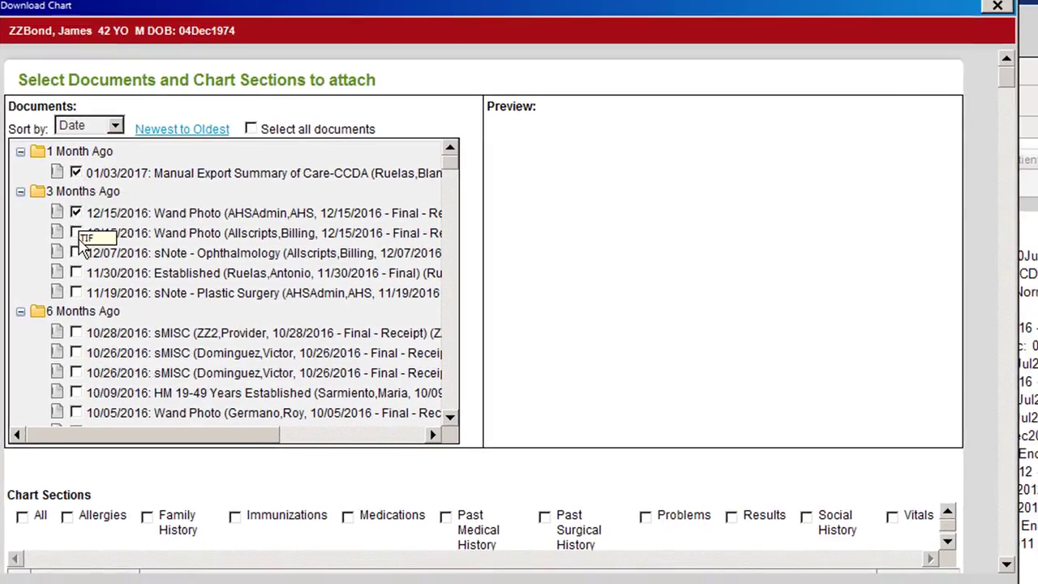
pyautogui.click(75, 233)
pyautogui.click(76, 253)
# Step: Preview the first 12/15/2016 Wand Photo and the 11/30/2016 Established note
pyautogui.click(183, 216)
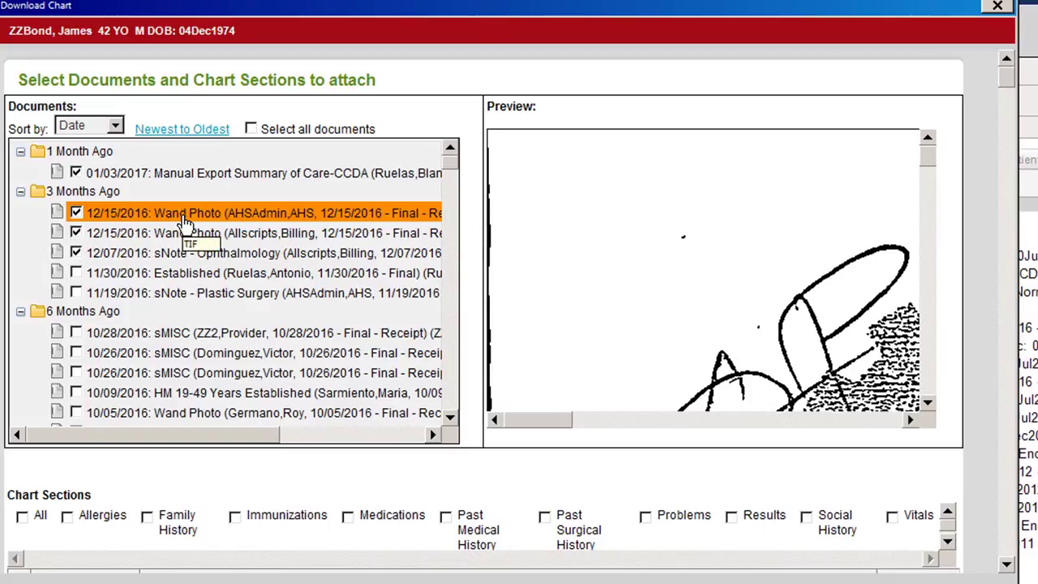
pyautogui.click(173, 276)
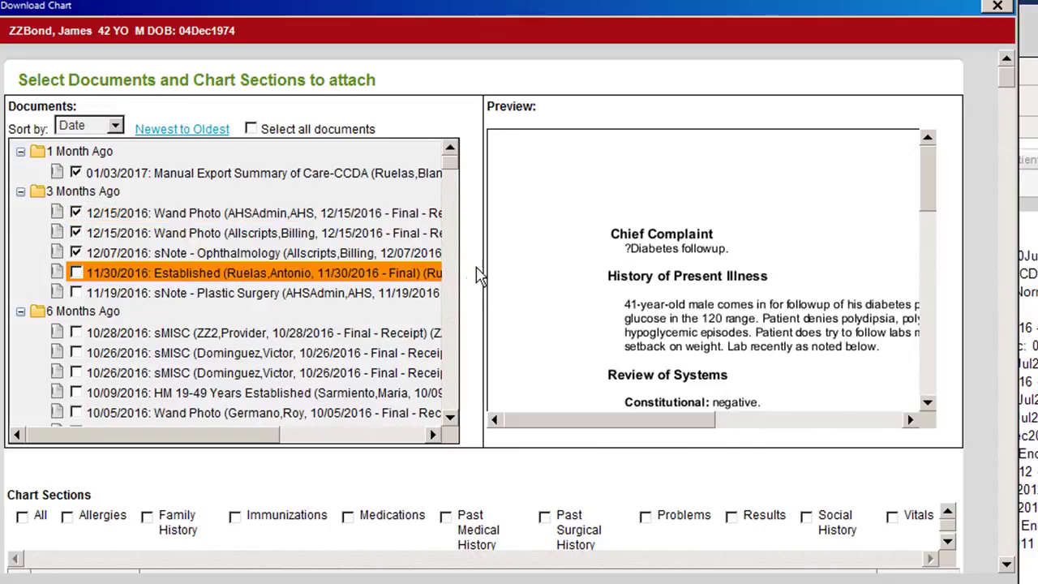
pyautogui.moveTo(673, 430); pyautogui.dragTo(502, 397)
# Step: Attach the 11/30/2016 Established note and 11/19/2016 sNote - Plastic Surgery, and include all chart sections
pyautogui.click(76, 274)
pyautogui.click(23, 518)
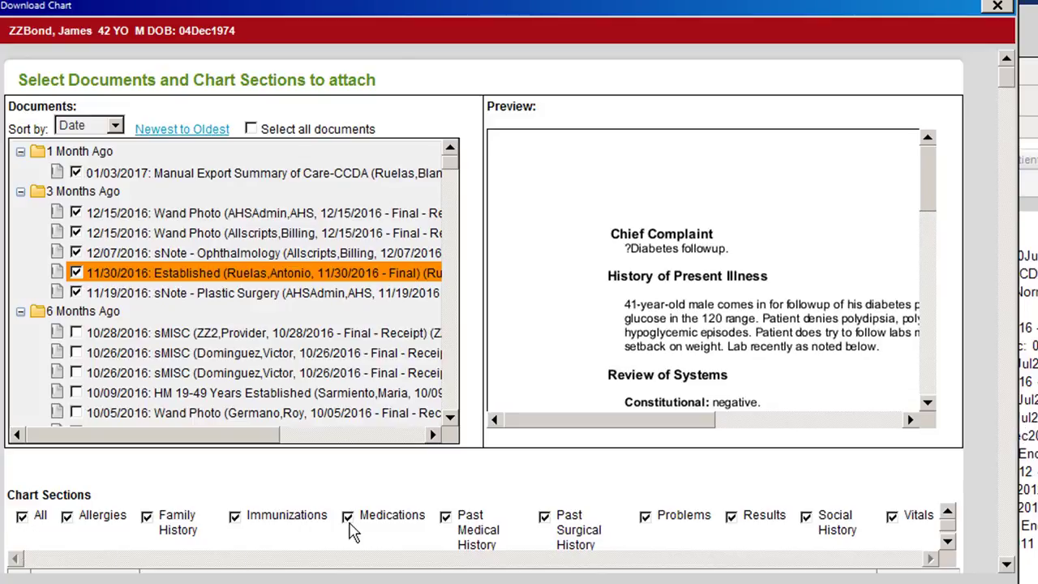
# Step: Exclude the Medications and Immunizations chart sections, and include both again
pyautogui.click(347, 517)
pyautogui.click(235, 517)
pyautogui.click(347, 517)
pyautogui.click(236, 517)
# Step: Review the itemised chart entries to be exported, from allergies through results and social history to the last vitals
pyautogui.click(1007, 566)
pyautogui.click(1007, 566)
pyautogui.click(1007, 566)
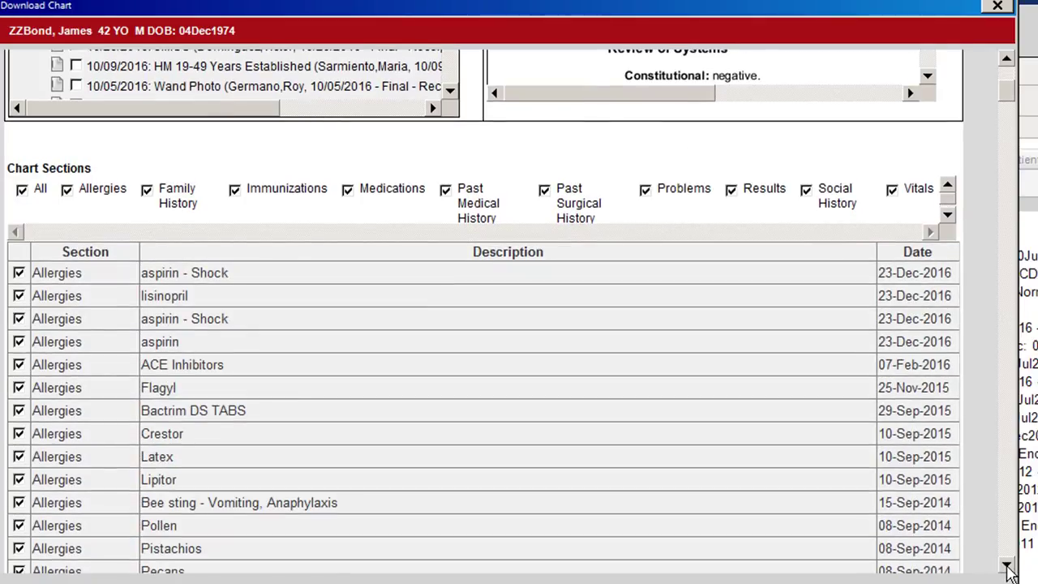
pyautogui.click(1007, 566)
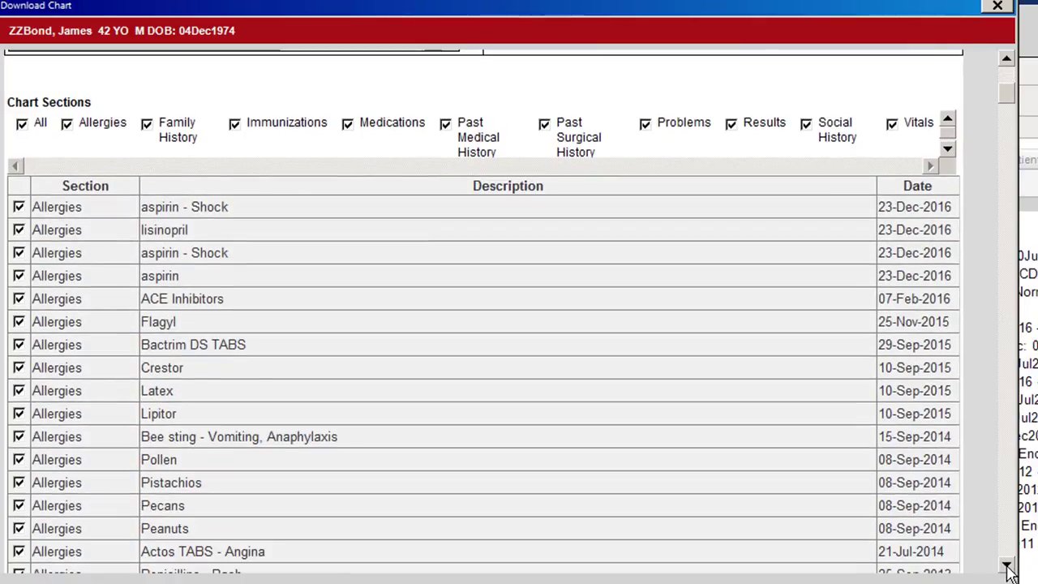
pyautogui.click(1008, 566)
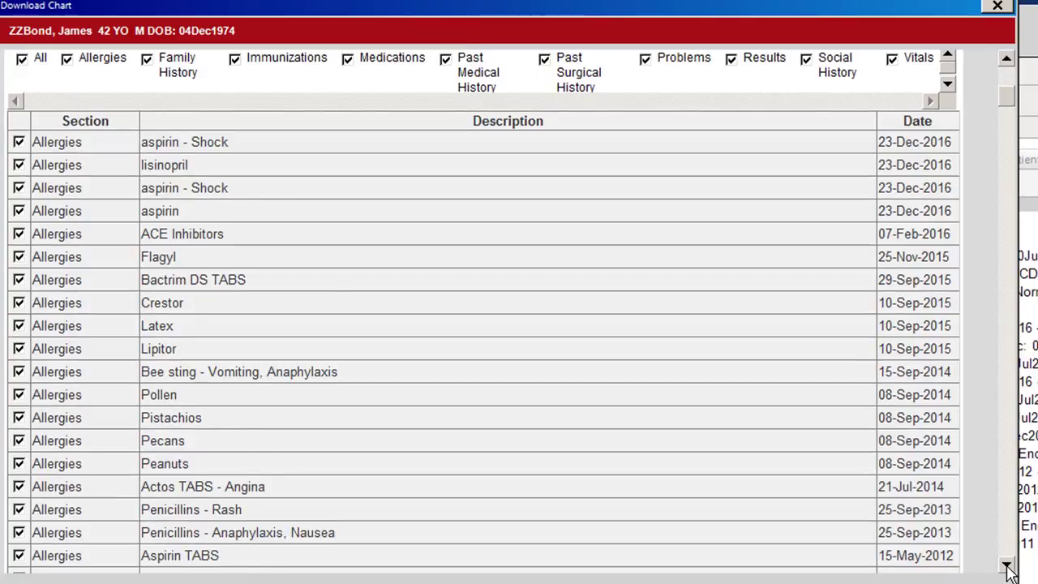
pyautogui.click(1008, 566)
pyautogui.click(1007, 566)
pyautogui.click(1008, 566)
pyautogui.click(1007, 566)
pyautogui.click(1007, 566)
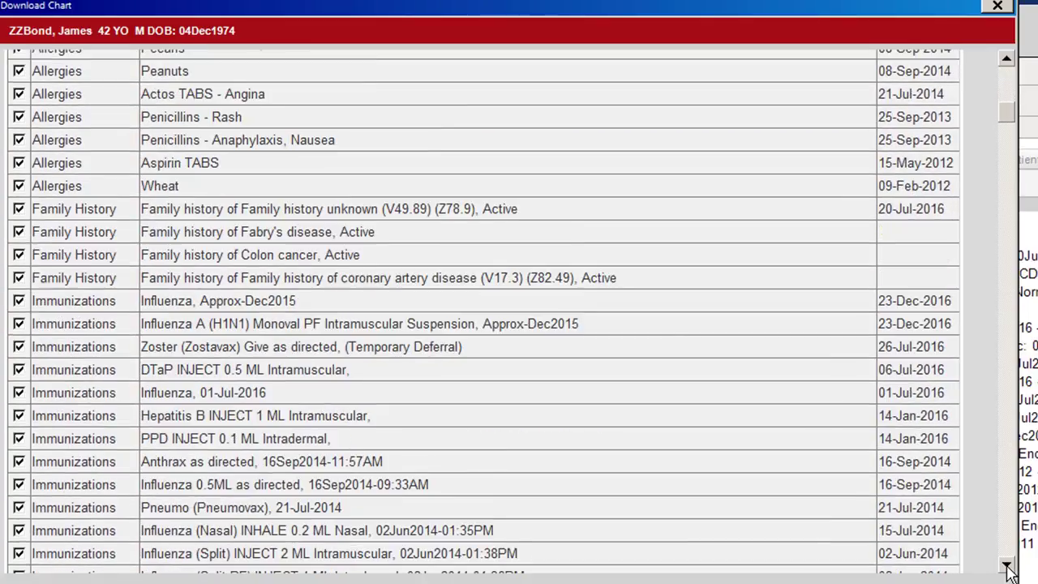
pyautogui.click(1007, 566)
pyautogui.click(1007, 566)
pyautogui.click(1007, 566)
pyautogui.click(1008, 566)
pyautogui.click(1007, 566)
pyautogui.click(1007, 566)
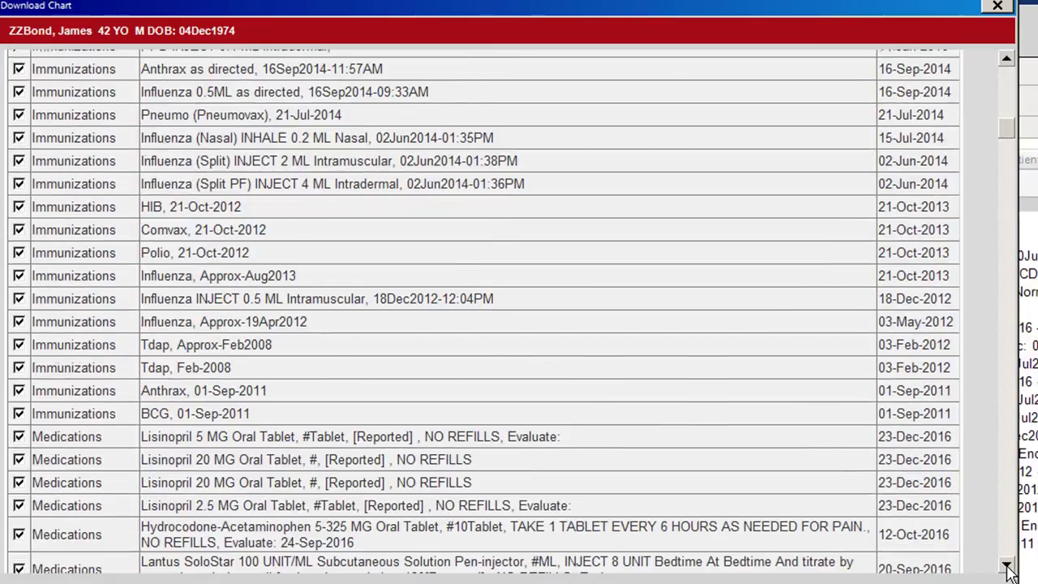
pyautogui.click(1007, 566)
pyautogui.click(1007, 566)
pyautogui.click(1007, 566)
pyautogui.click(1007, 566)
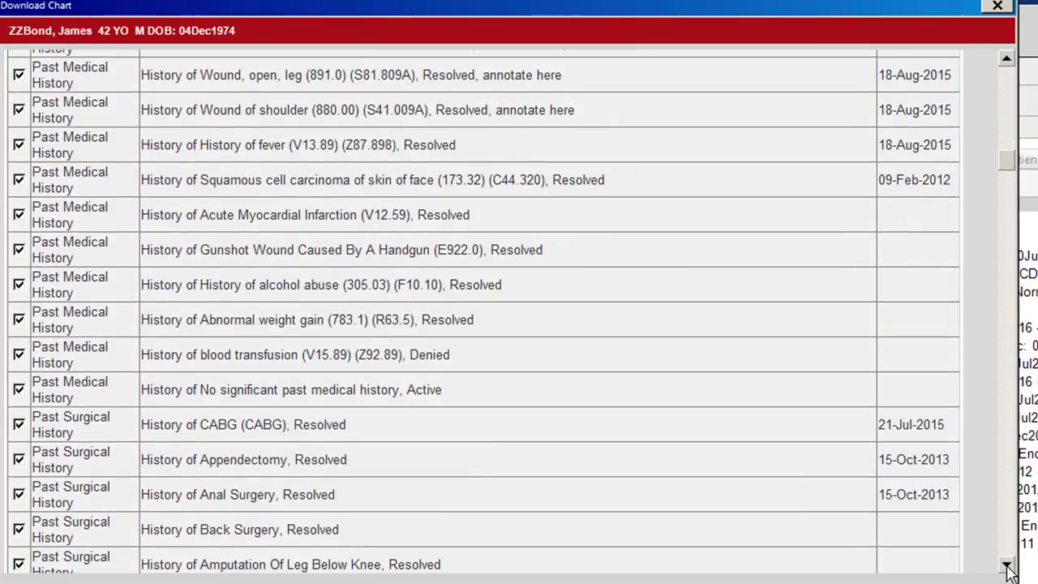
pyautogui.click(1008, 566)
pyautogui.click(1007, 566)
pyautogui.click(1007, 566)
pyautogui.click(1008, 566)
pyautogui.click(1007, 566)
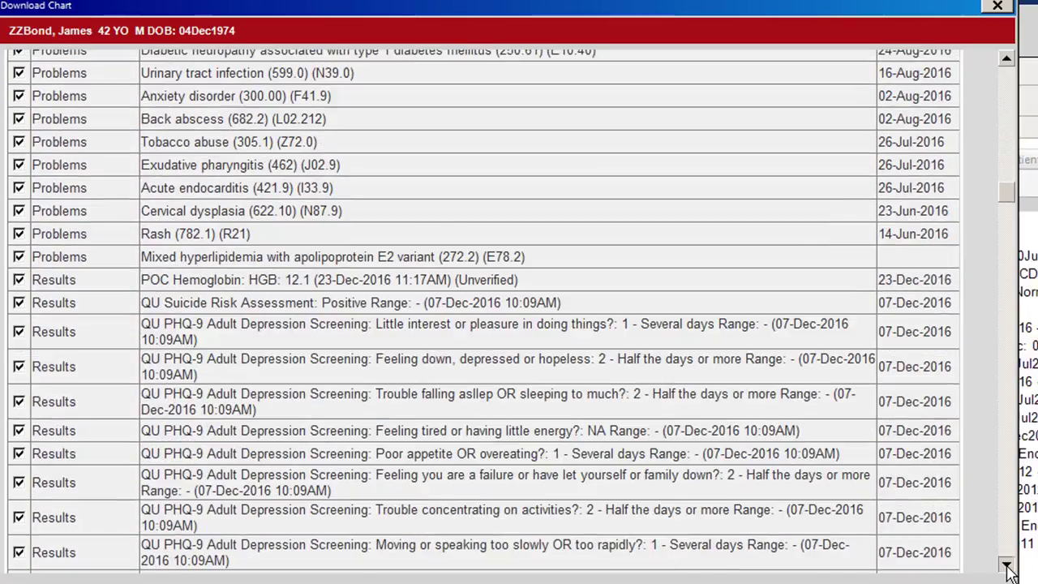
pyautogui.click(1007, 566)
pyautogui.click(1007, 566)
pyautogui.click(1007, 566)
pyautogui.click(1007, 566)
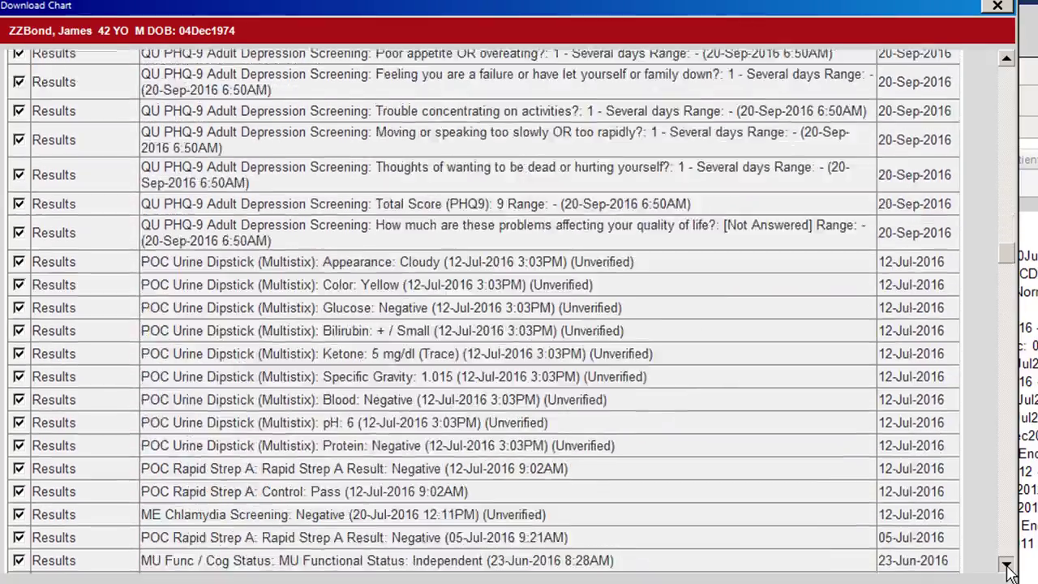
pyautogui.click(1007, 566)
pyautogui.click(1007, 566)
pyautogui.click(1007, 566)
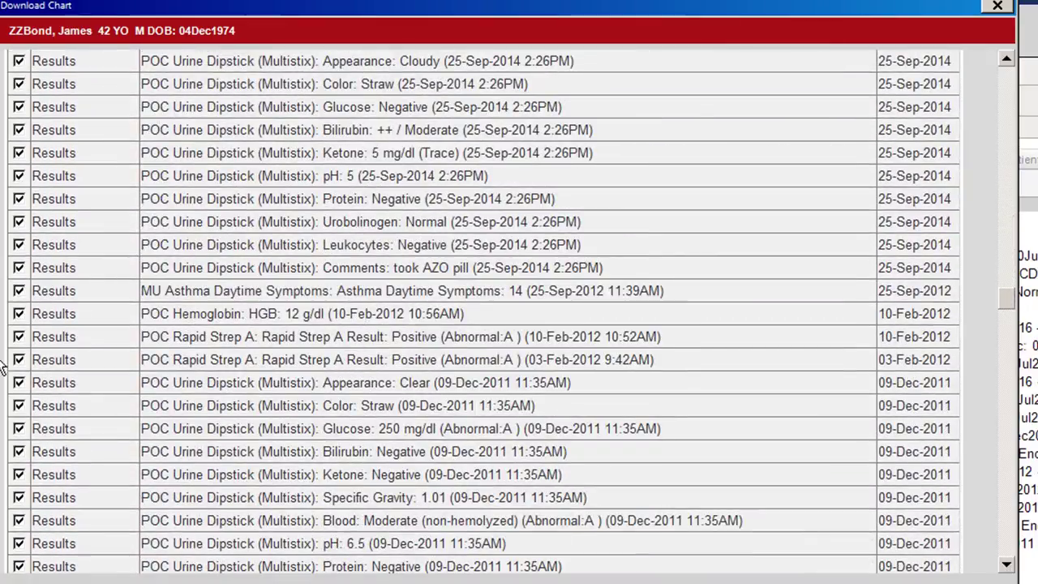
pyautogui.click(21, 339)
pyautogui.click(1007, 566)
pyautogui.click(1007, 566)
pyautogui.click(1007, 566)
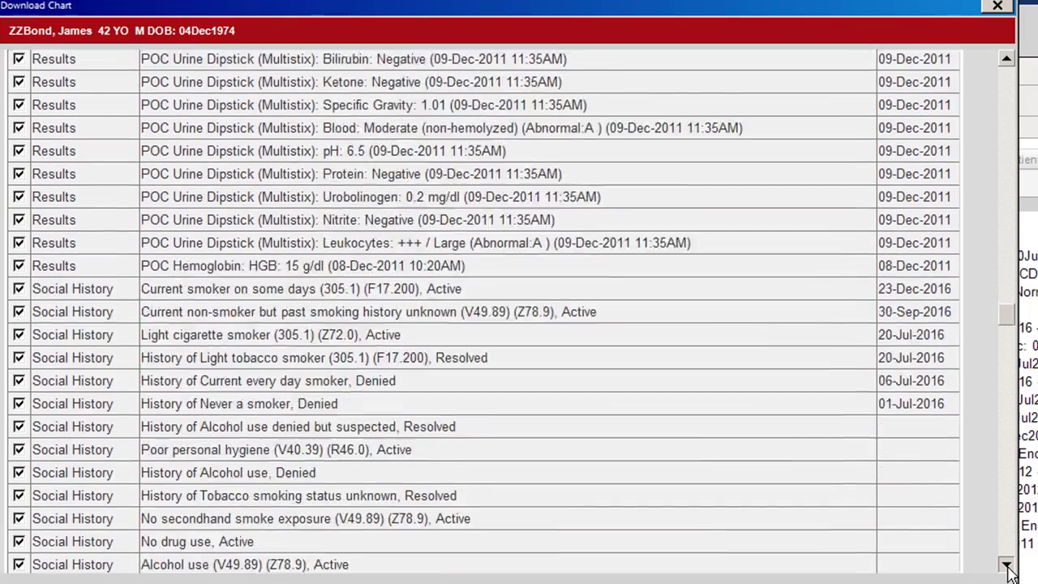
pyautogui.click(1007, 566)
pyautogui.click(1008, 566)
pyautogui.click(1007, 566)
pyautogui.click(1007, 566)
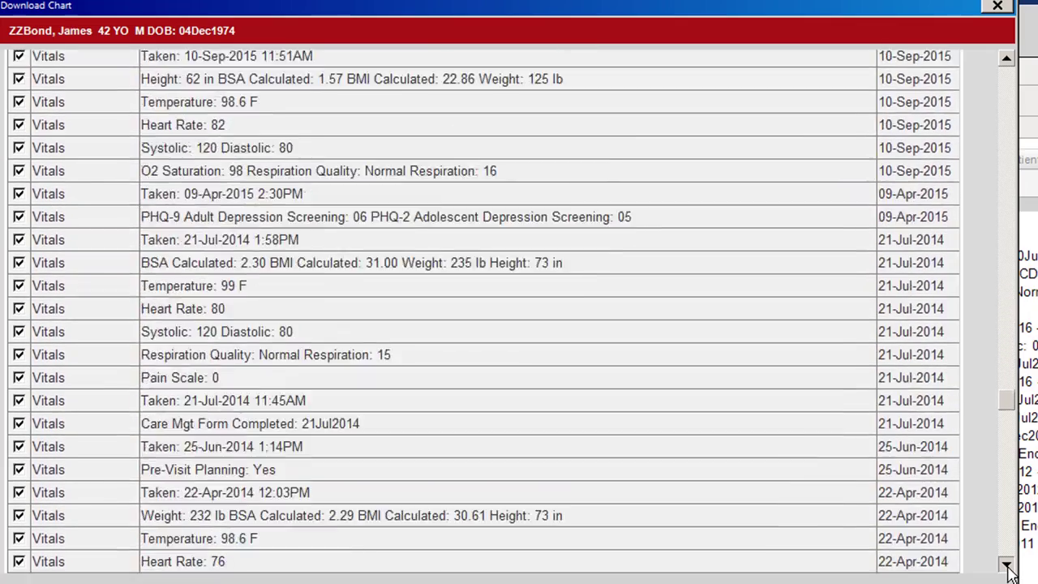
pyautogui.click(1007, 566)
pyautogui.click(1007, 566)
pyautogui.click(1007, 566)
pyautogui.click(1007, 566)
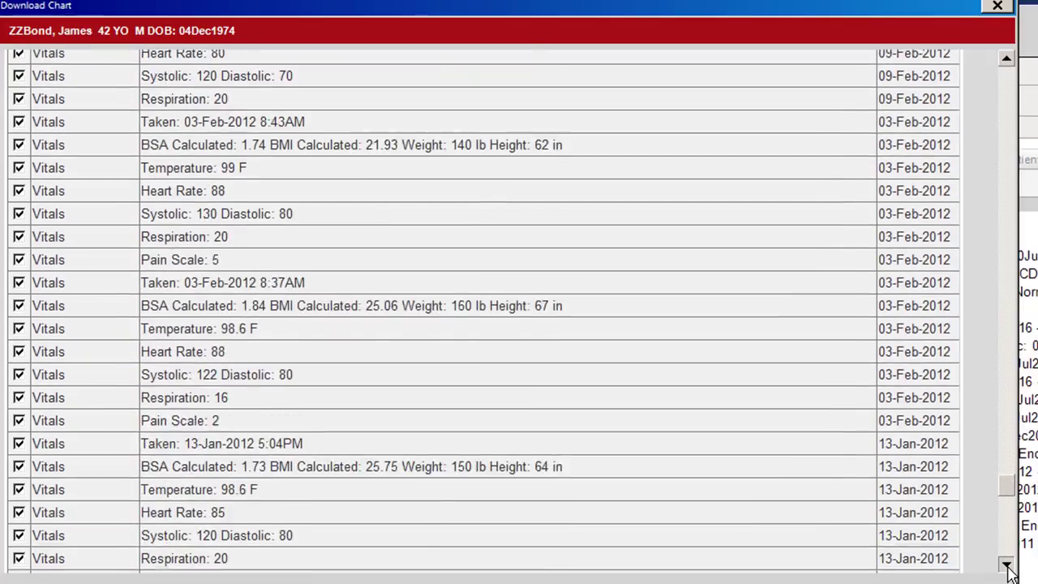
pyautogui.click(1007, 566)
pyautogui.click(1007, 566)
pyautogui.click(1007, 566)
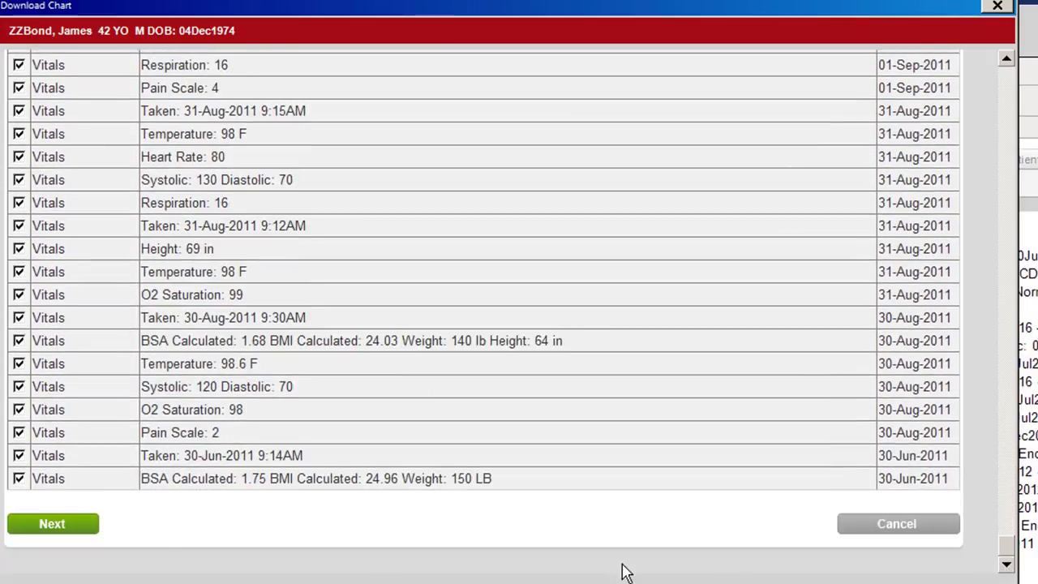
# Step: Generate the chart document from the selected items and download it, choosing to save the PDF
pyautogui.click(41, 533)
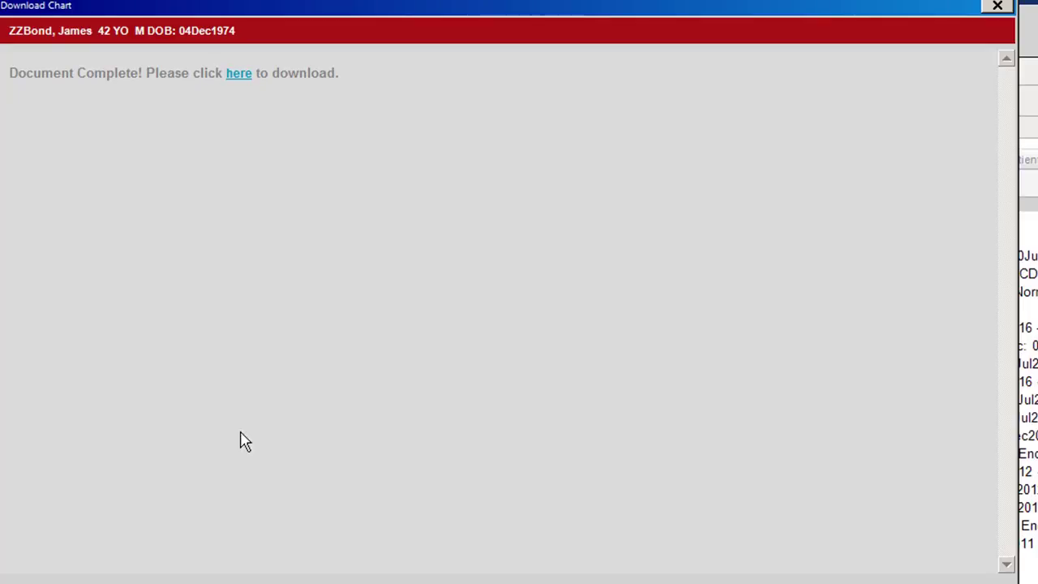
pyautogui.click(239, 76)
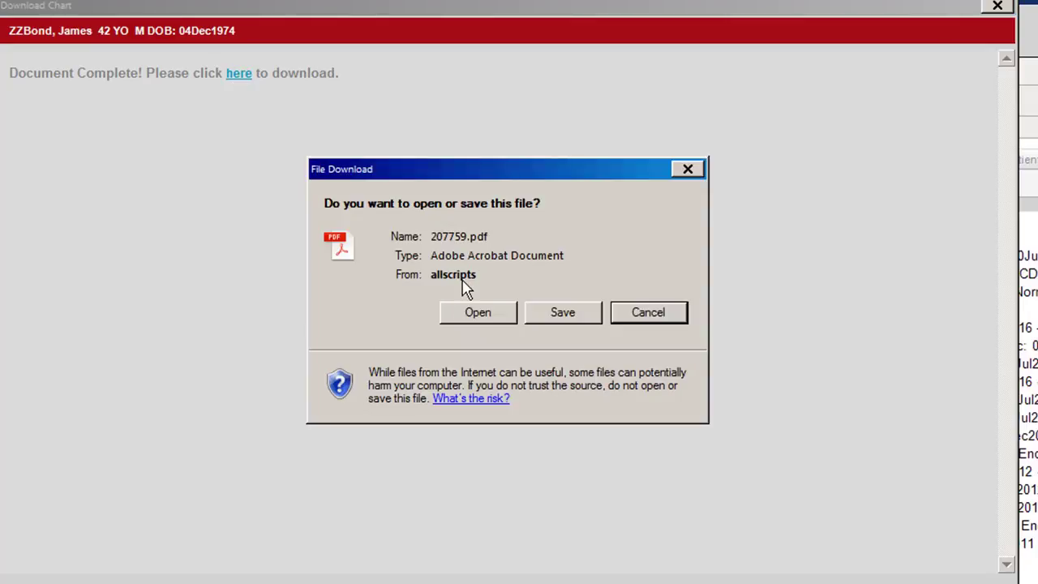
pyautogui.click(559, 313)
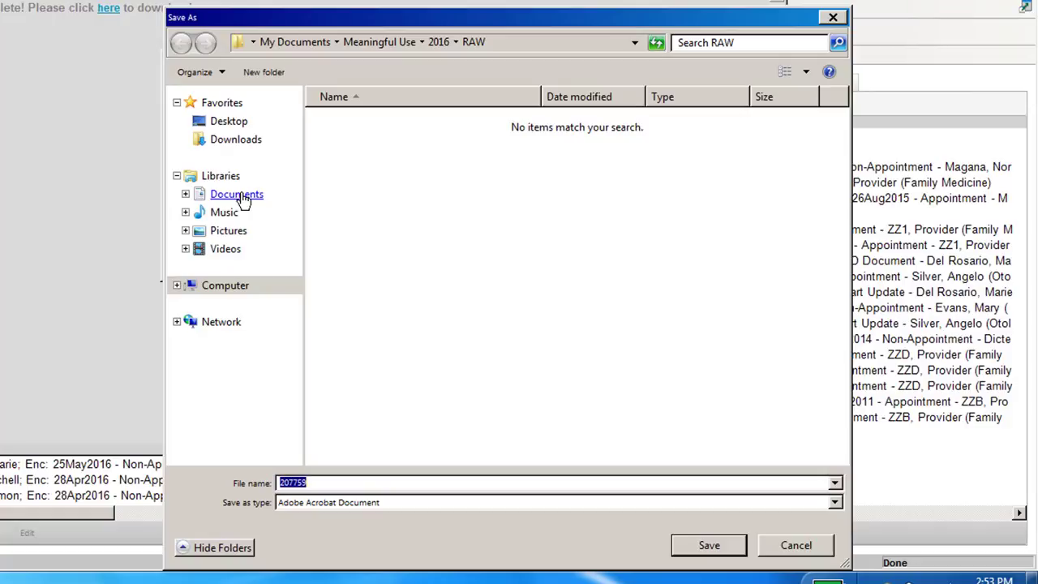
# Step: Choose the profiles network drive (U:) as the save location, widening the folder list to read the drive names
pyautogui.click(243, 285)
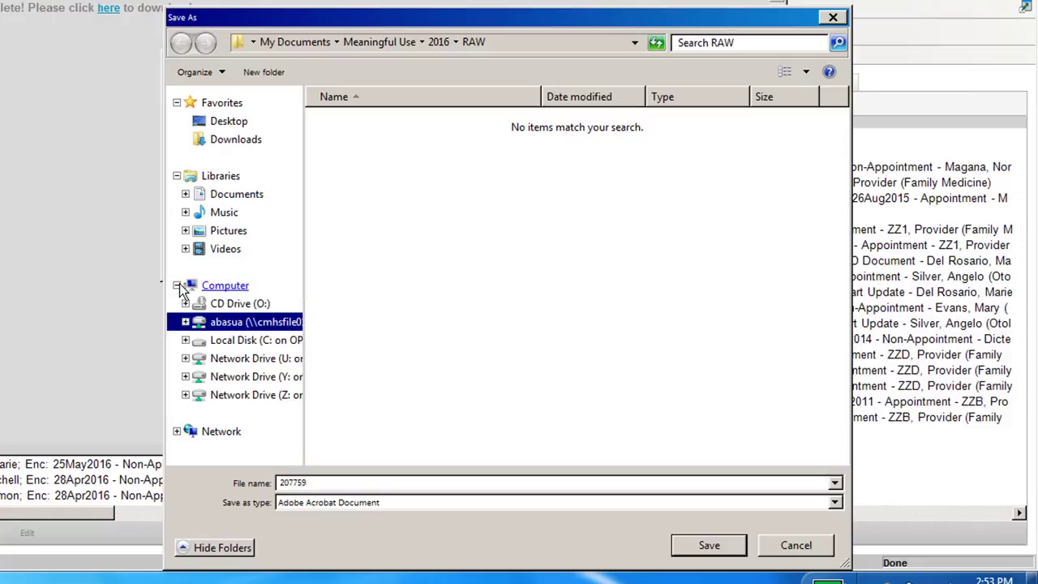
pyautogui.click(295, 323)
pyautogui.moveTo(303, 289); pyautogui.dragTo(423, 290)
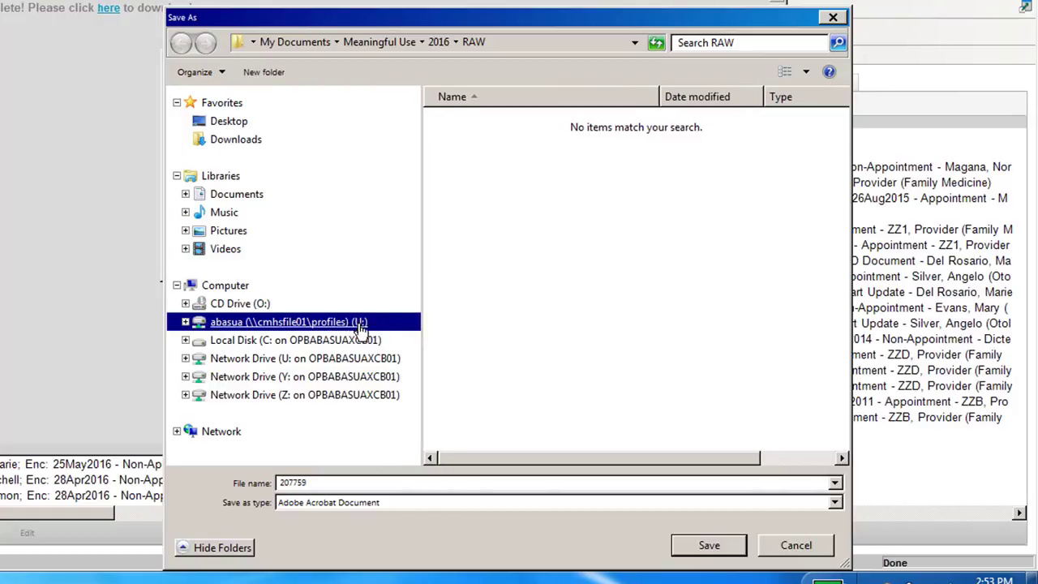
pyautogui.click(232, 321)
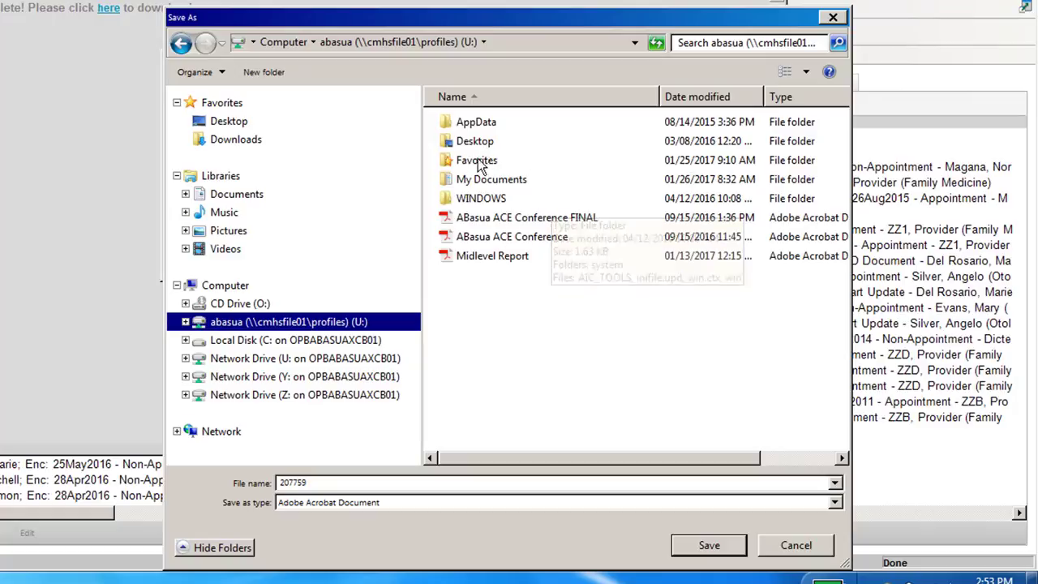
# Step: Create a folder named Seaview on the U: drive and open it as the save destination
pyautogui.rightClick(482, 284)
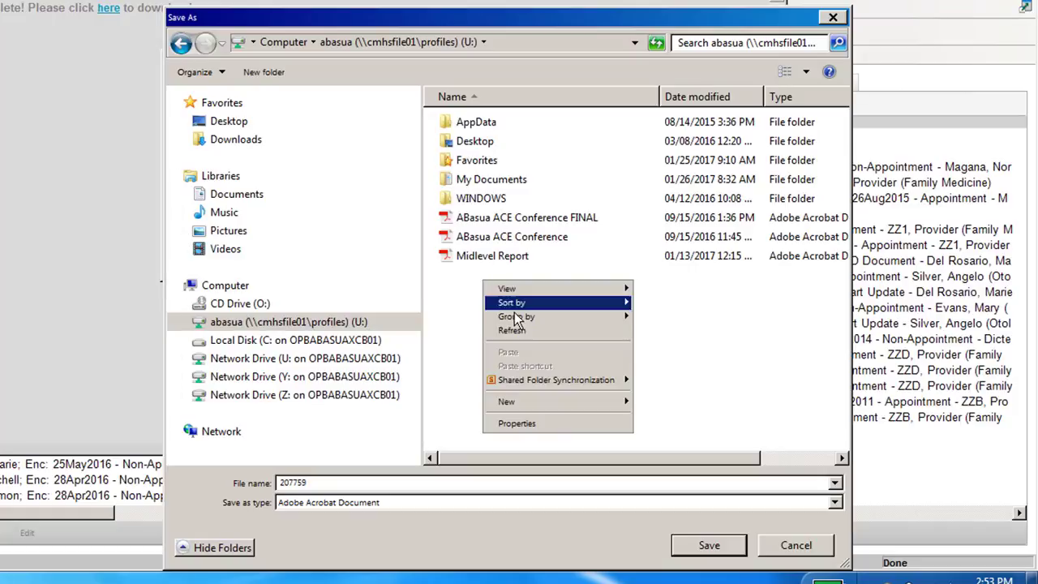
pyautogui.moveTo(516, 322)
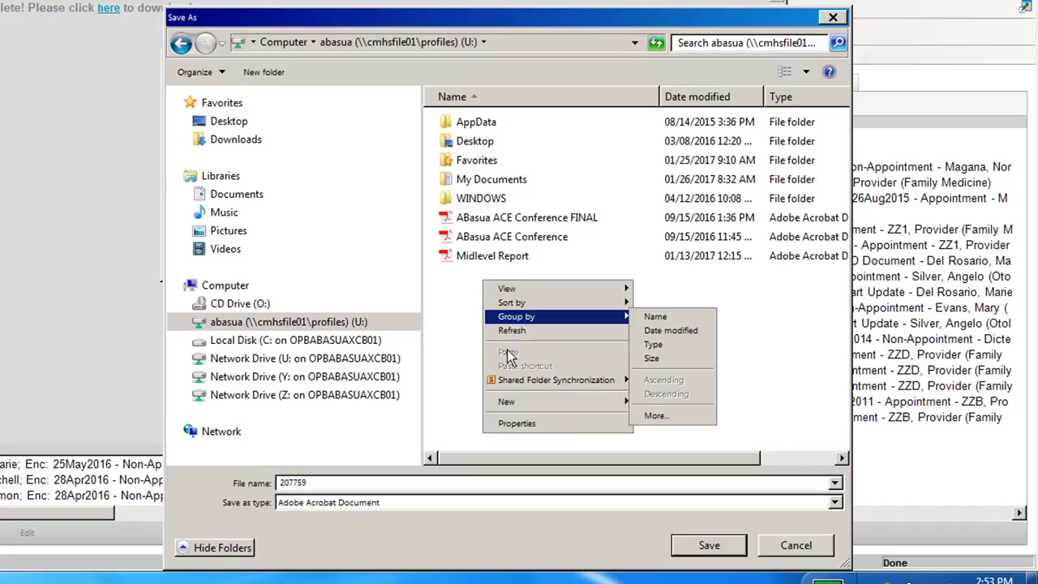
pyautogui.moveTo(512, 401)
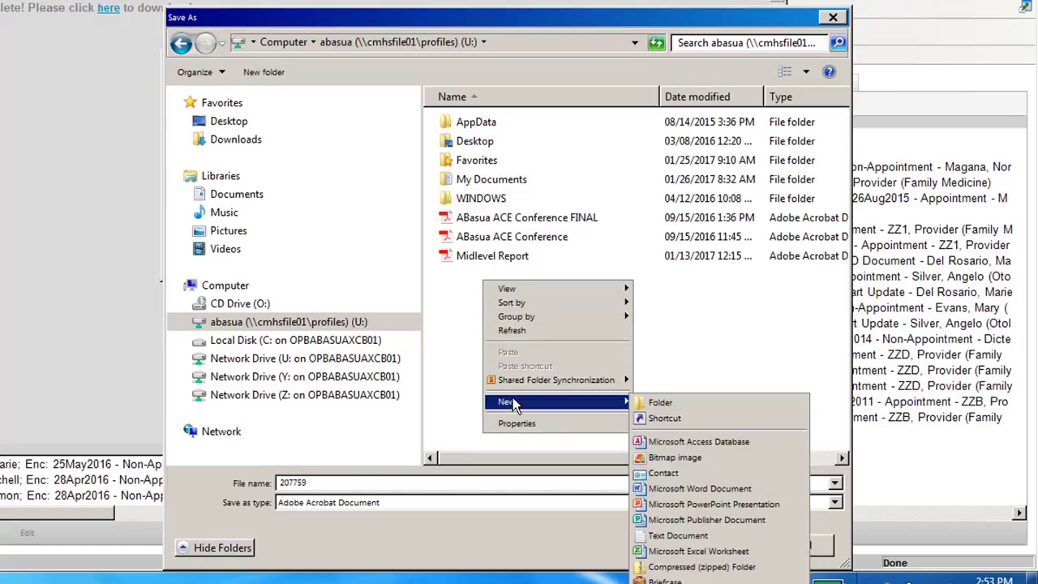
pyautogui.click(668, 408)
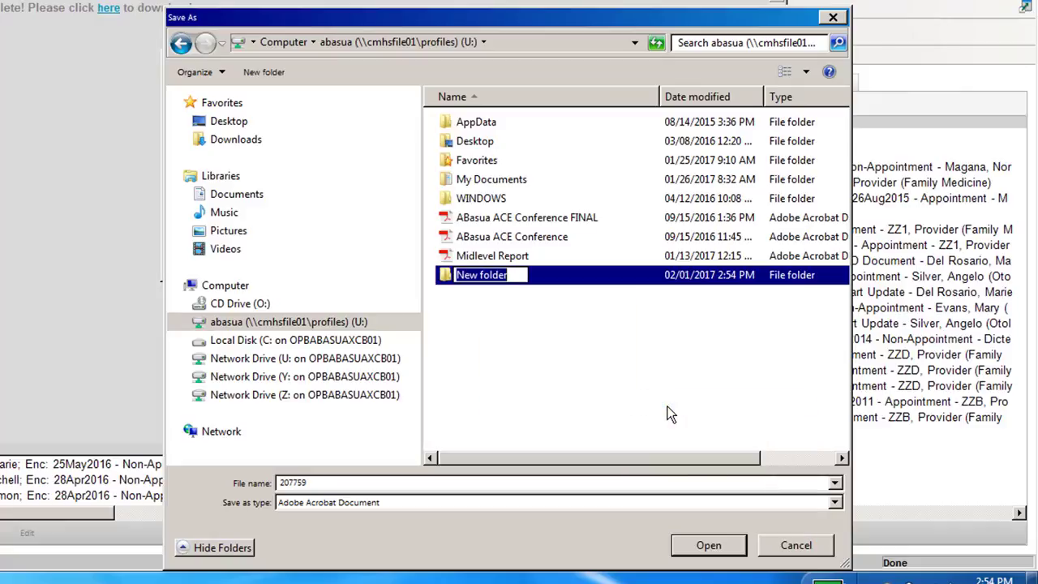
pyautogui.write('Seaview')
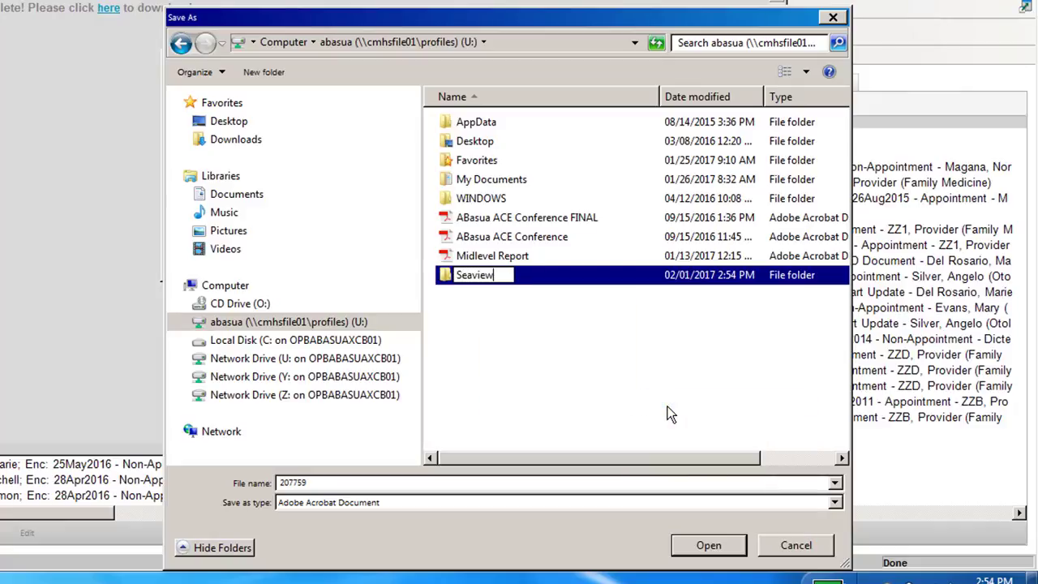
pyautogui.press('Return')
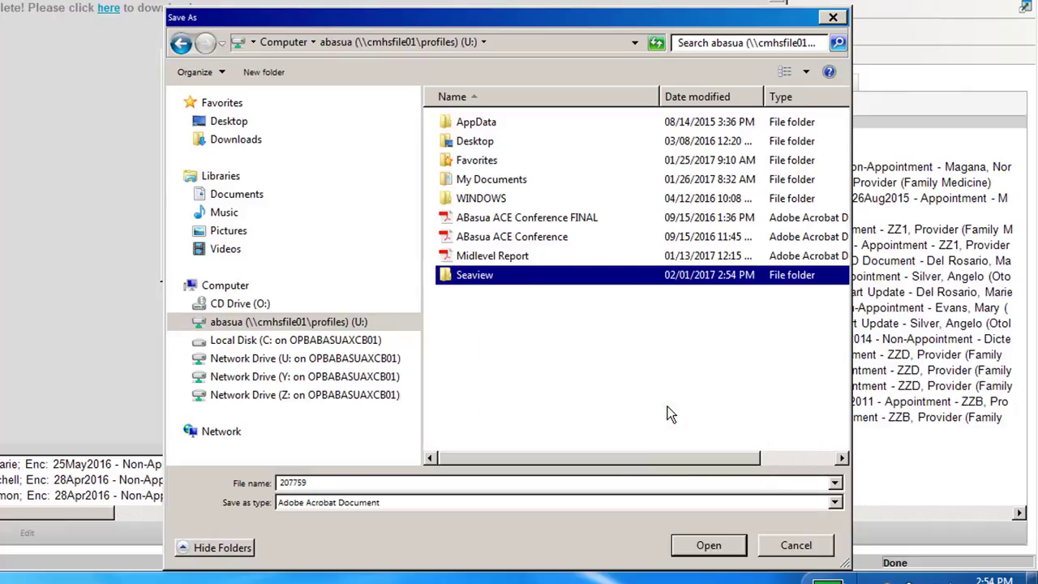
pyautogui.doubleClick(459, 276)
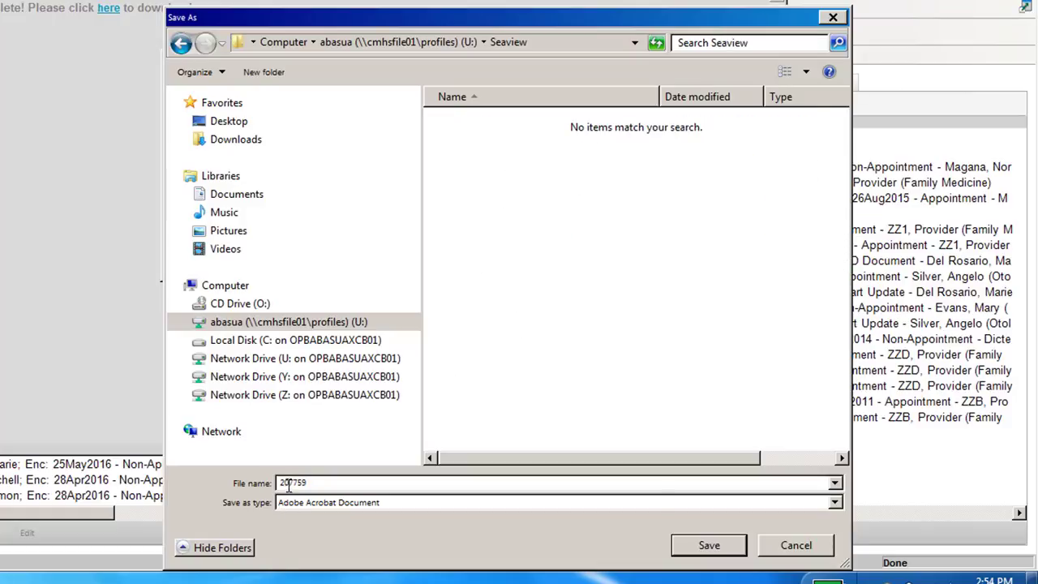
# Step: Name the PDF with the patient's last and first name, separated by a comma, and save it in the Seaview folder
pyautogui.moveTo(314, 482); pyautogui.dragTo(277, 482)
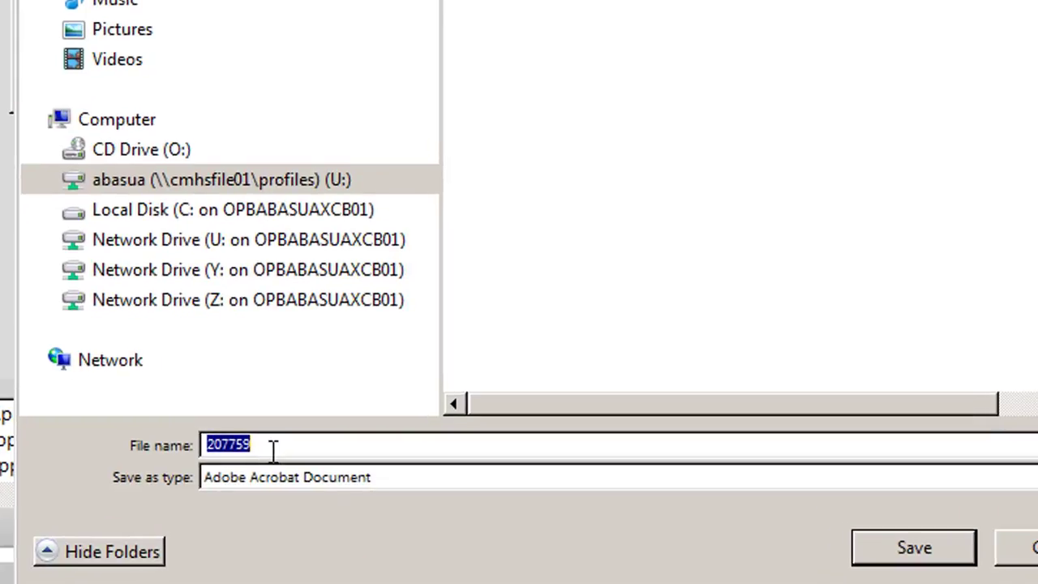
pyautogui.write('Bond')
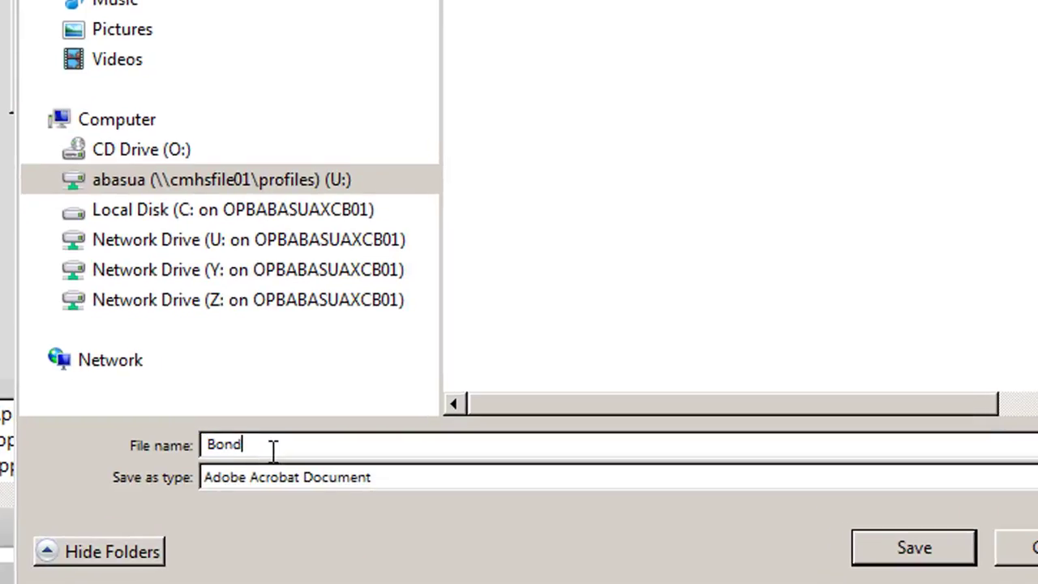
pyautogui.press('BackSpace')
pyautogui.press('BackSpace')
pyautogui.press('BackSpace')
pyautogui.press('BackSpace')
pyautogui.write('zzBond,James')
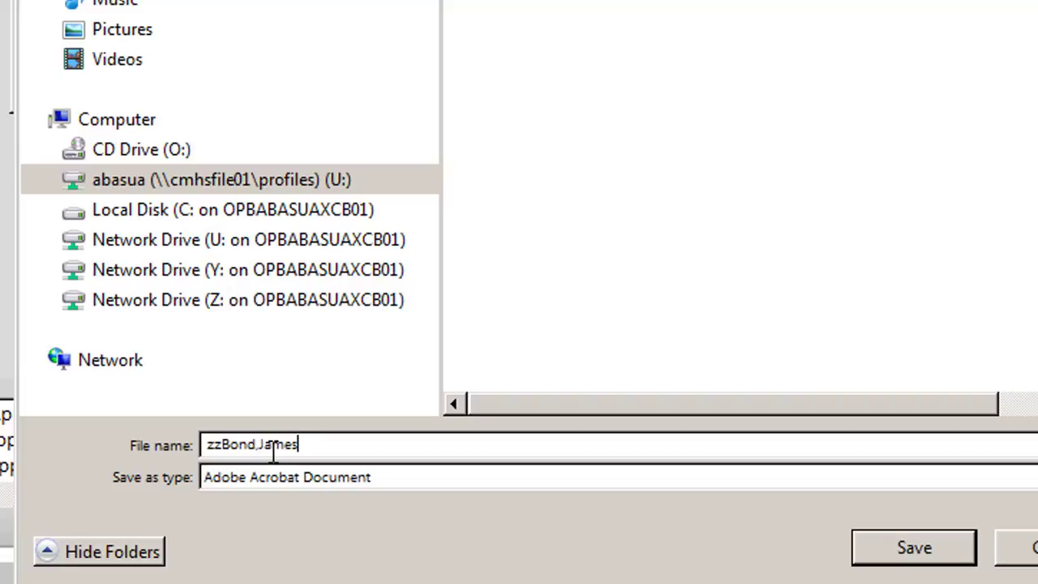
pyautogui.press('BackSpace')
pyautogui.press('BackSpace')
pyautogui.press('BackSpace')
pyautogui.write('Jame')
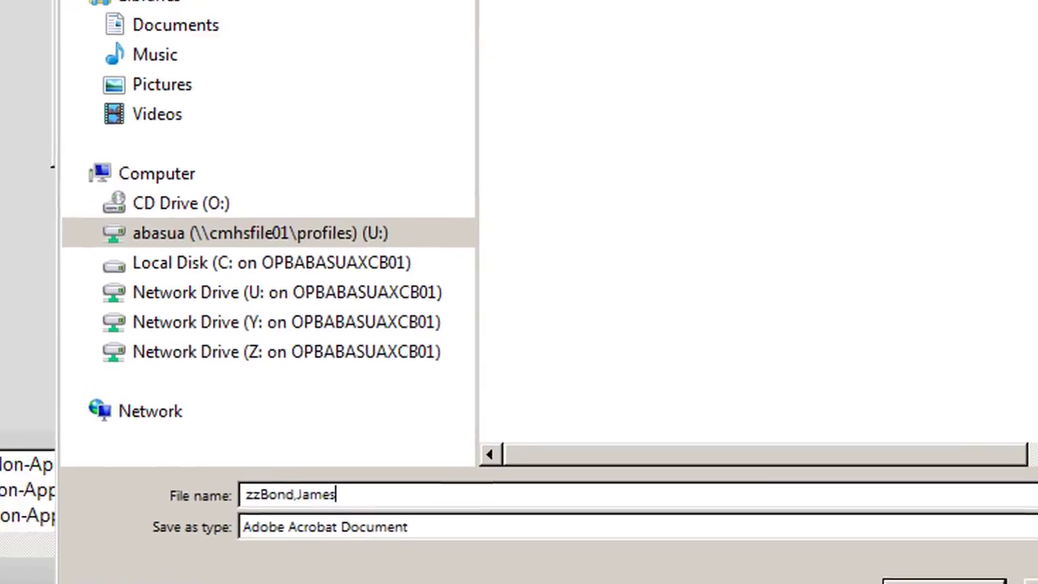
pyautogui.click(913, 547)
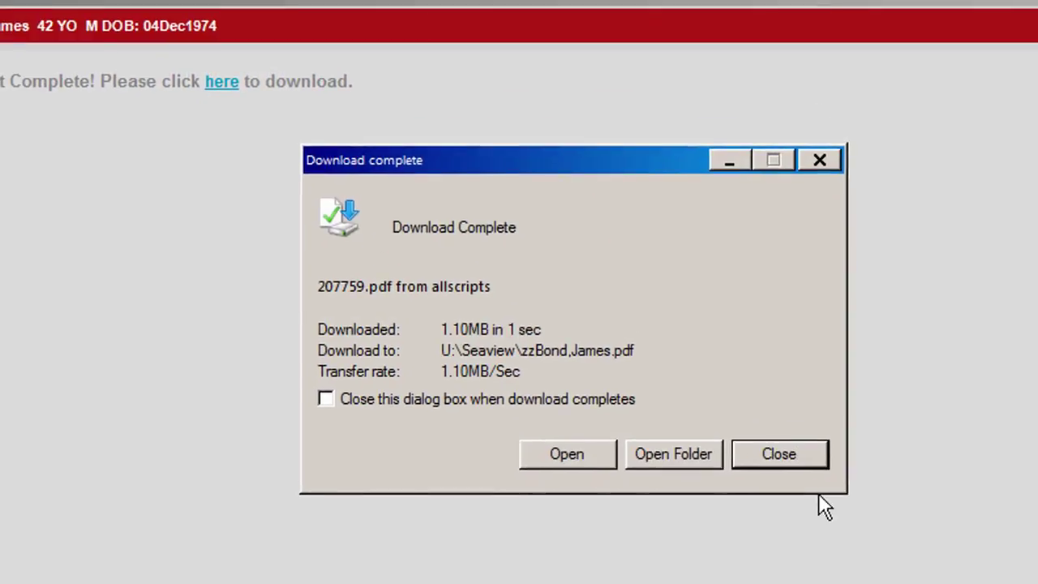
# Step: Dismiss the completed download message and close the Download Chart window
pyautogui.click(771, 459)
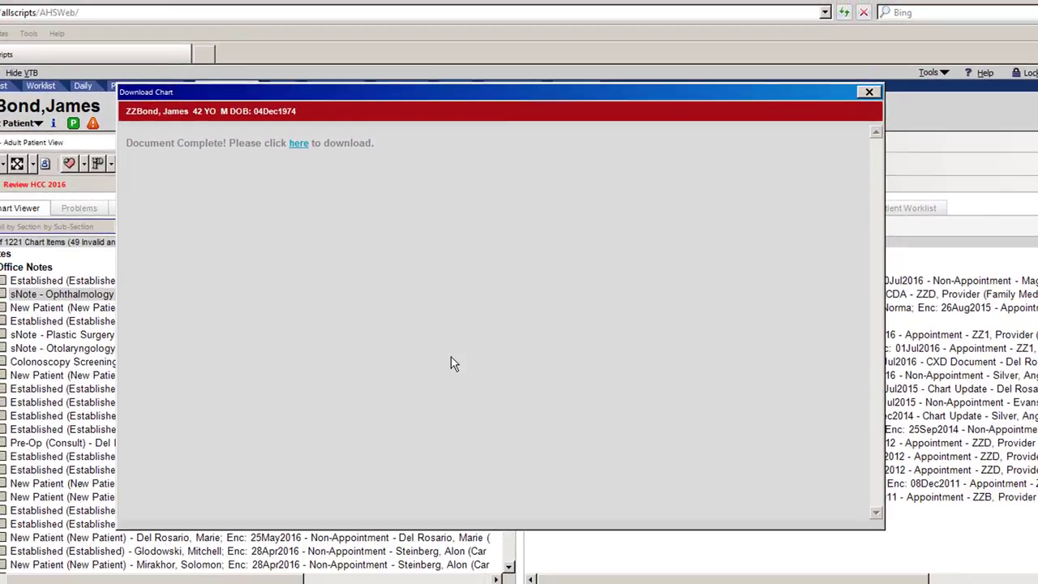
pyautogui.click(868, 93)
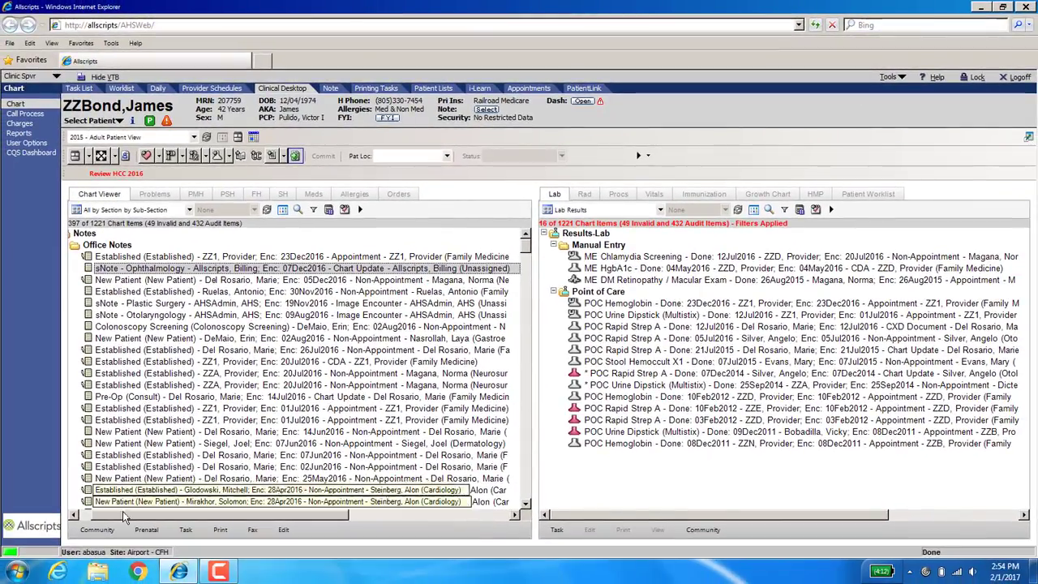
# Step: Switch to Windows Explorer and open the patient's exported chart PDF from the Seaview folder on the U: drive
pyautogui.click(14, 571)
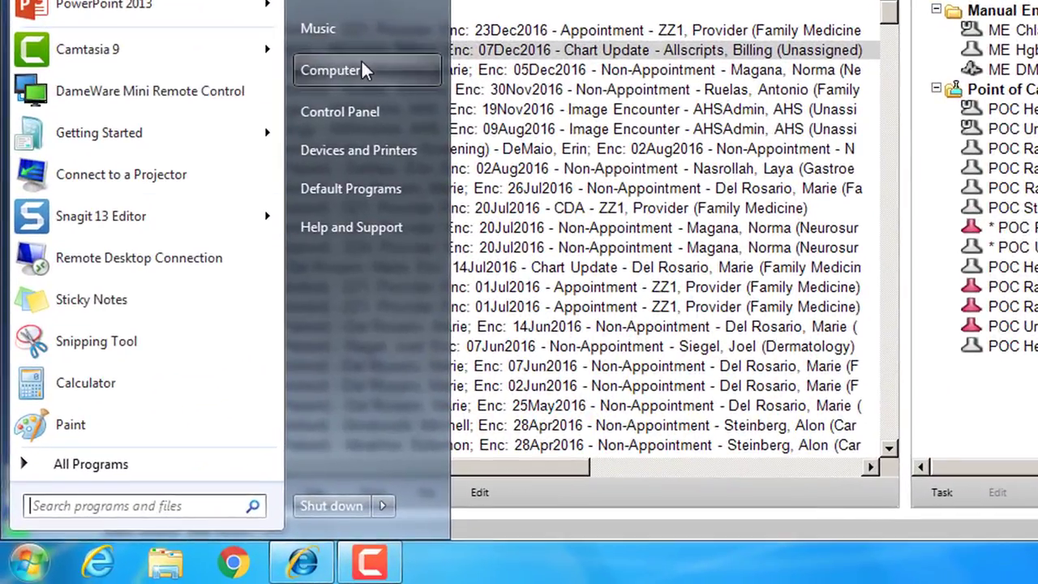
pyautogui.click(206, 285)
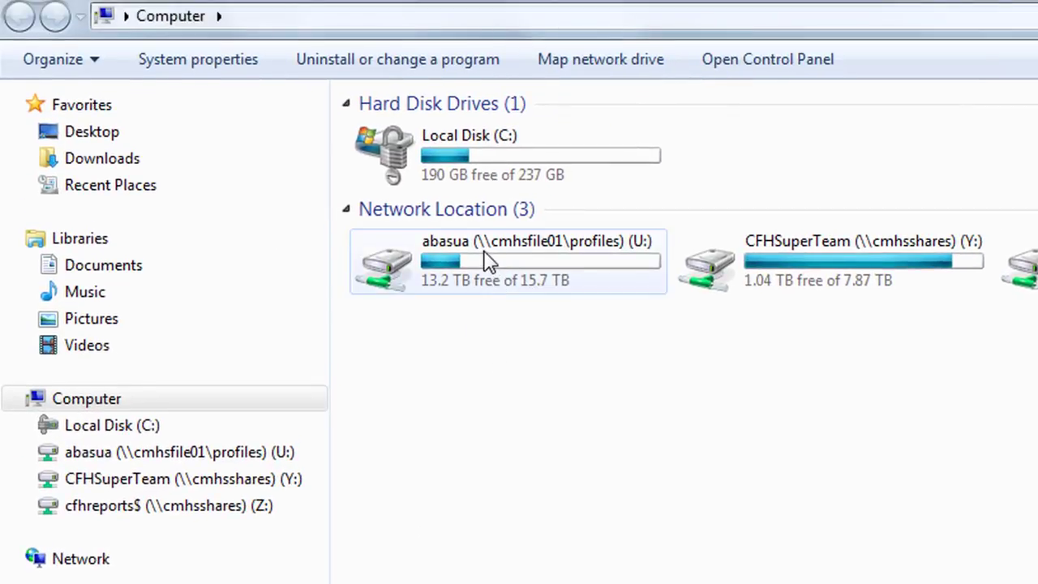
pyautogui.doubleClick(482, 258)
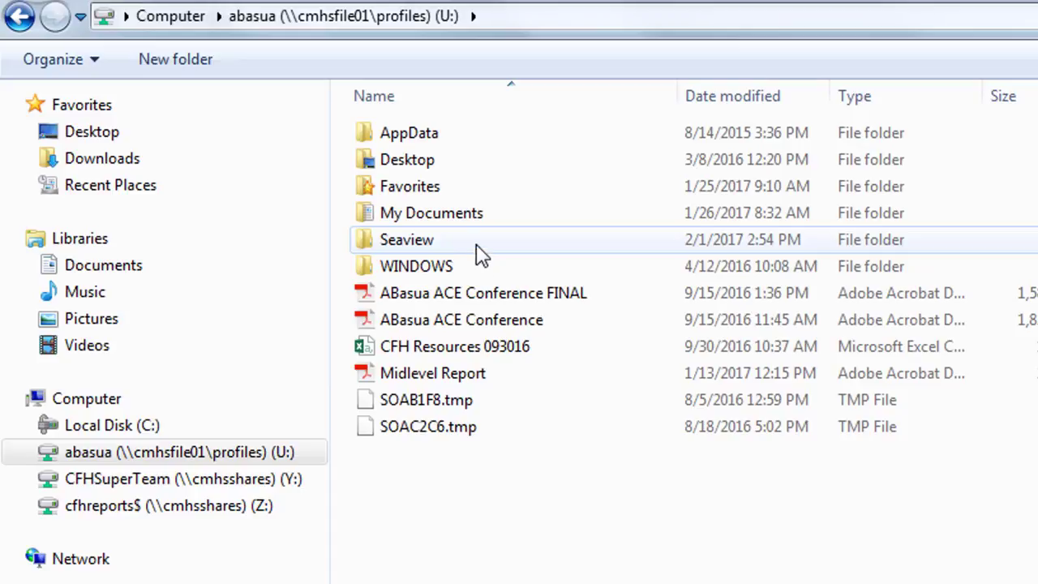
pyautogui.doubleClick(406, 243)
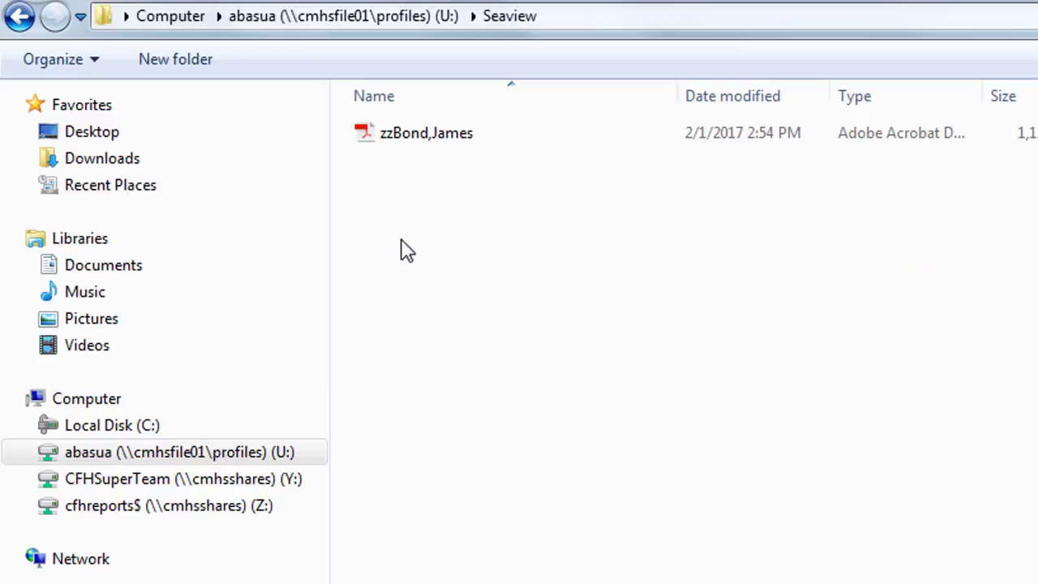
pyautogui.doubleClick(420, 151)
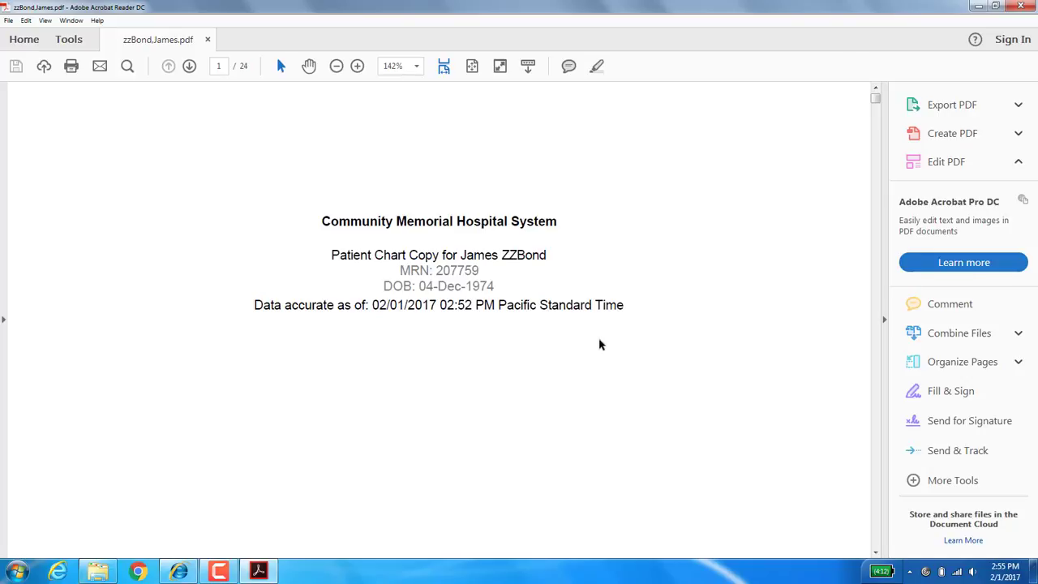
# Step: Examine the exported chart's care summary, scanned documents, visit notes, history tables and vitals through the last page, and return to Allscripts
pyautogui.scroll(-10, 694, 348)
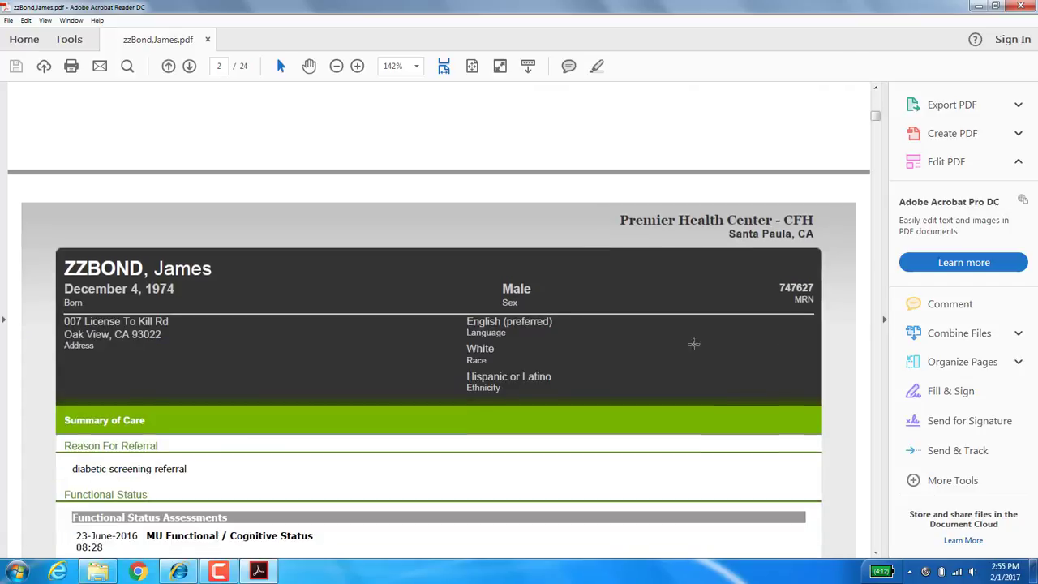
pyautogui.scroll(-15, 695, 349)
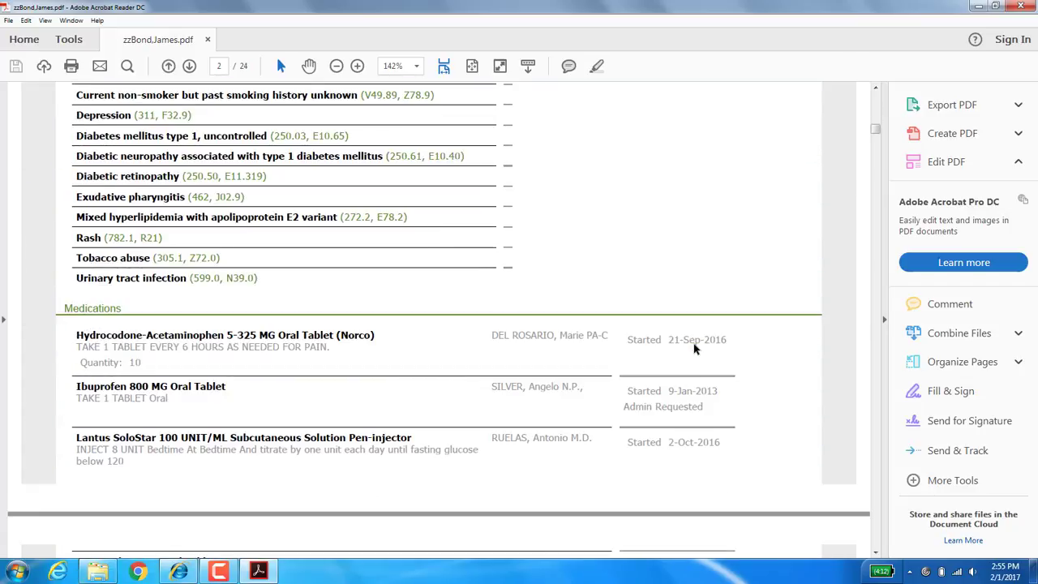
pyautogui.scroll(-15, 694, 349)
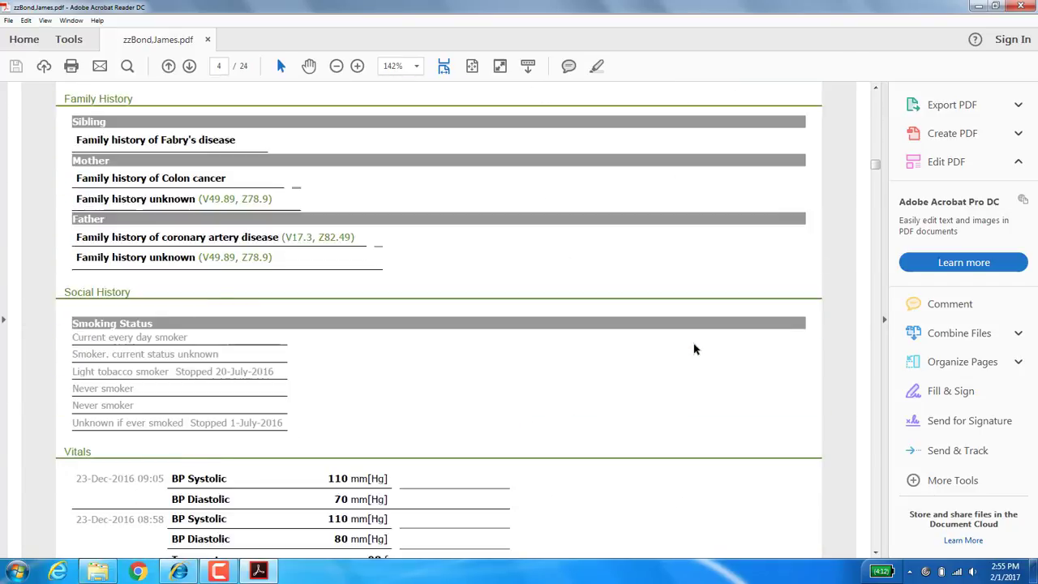
pyautogui.scroll(-20, 694, 349)
pyautogui.scroll(5, 692, 347)
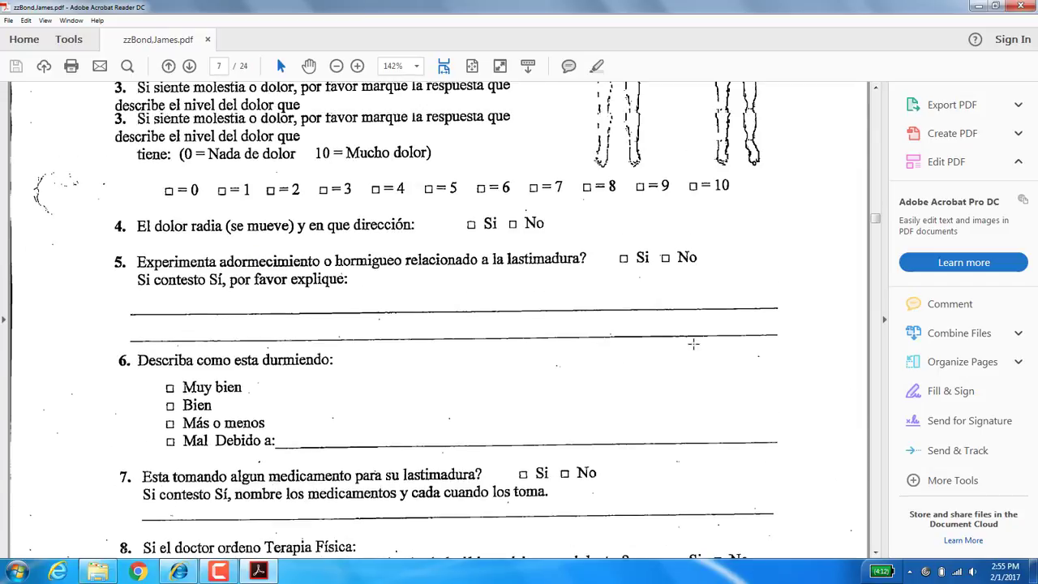
pyautogui.scroll(-20, 693, 343)
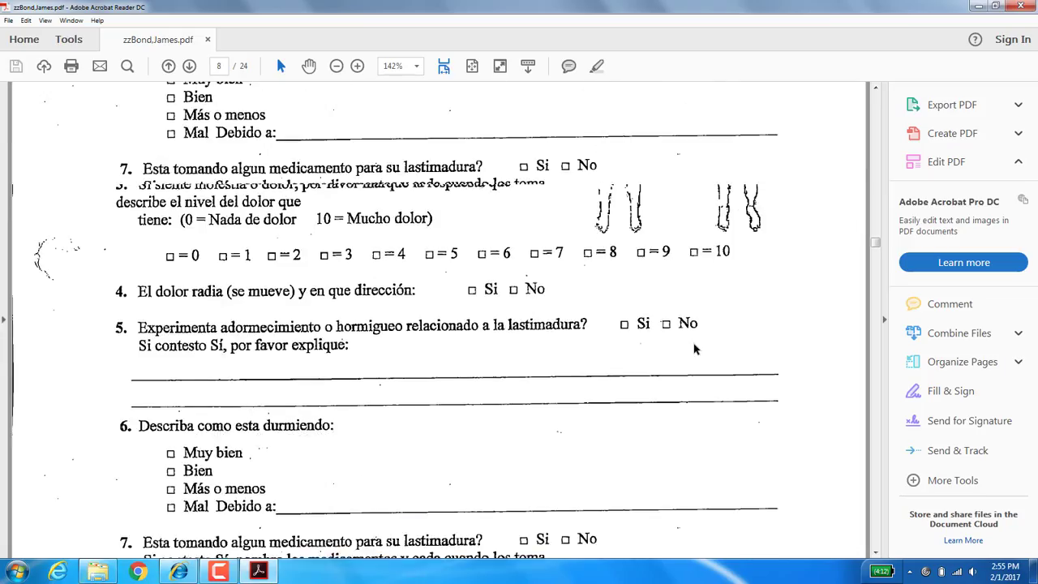
pyautogui.scroll(-20, 694, 346)
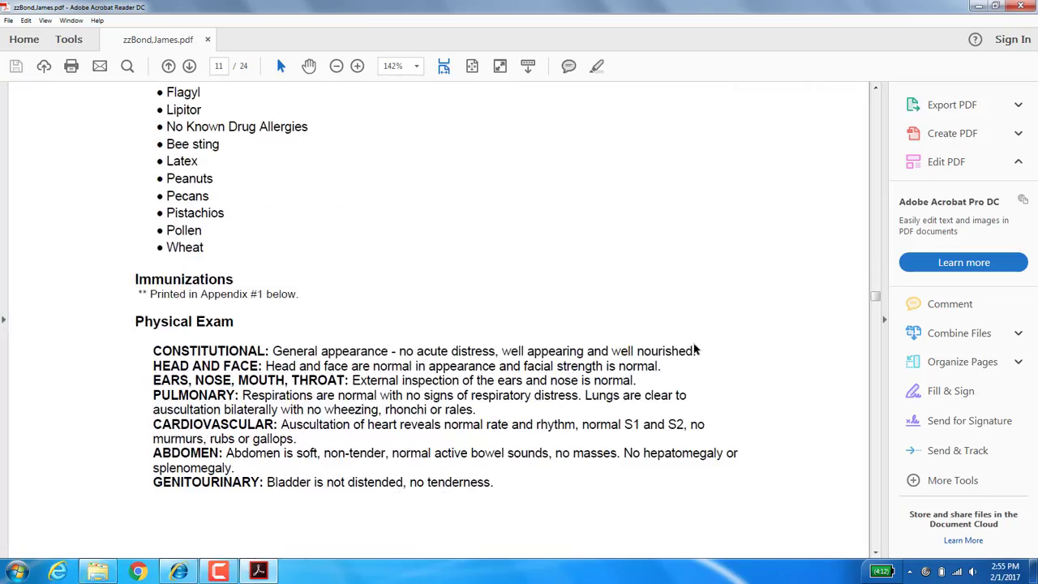
pyautogui.scroll(-20, 694, 349)
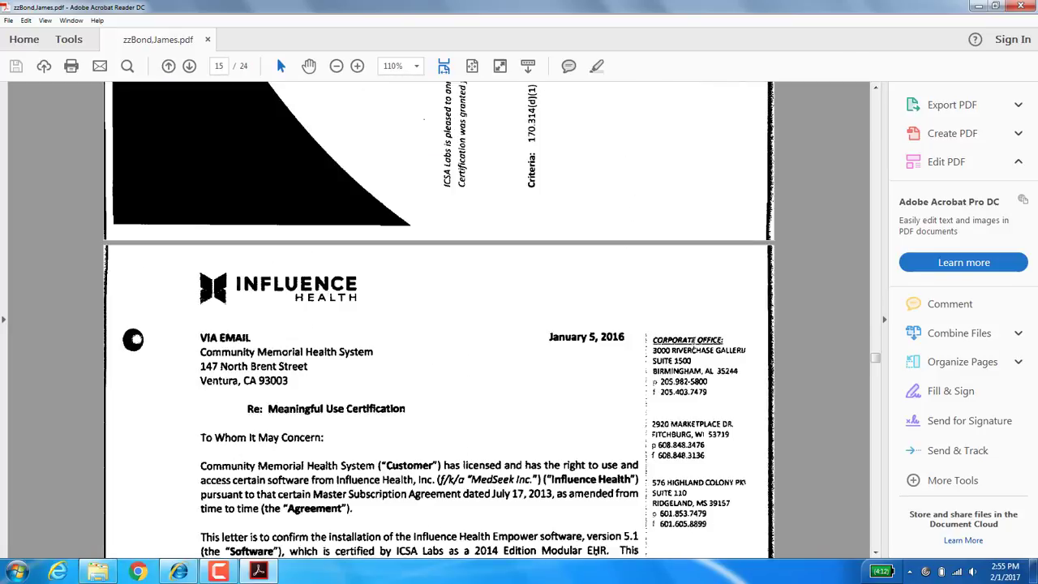
pyautogui.scroll(-12, 694, 349)
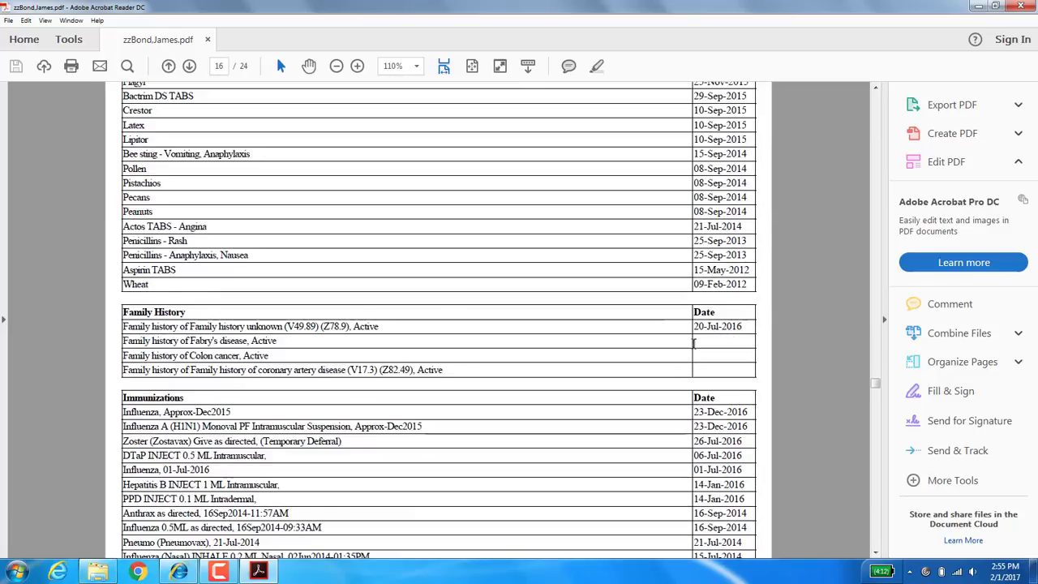
pyautogui.scroll(5, 693, 343)
pyautogui.scroll(-12, 693, 343)
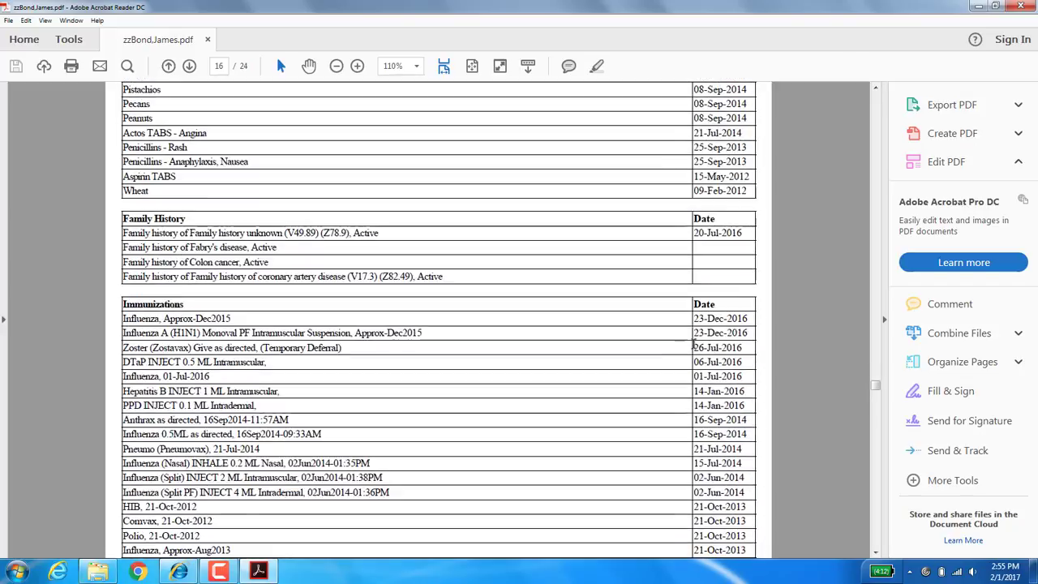
pyautogui.scroll(-3, 695, 344)
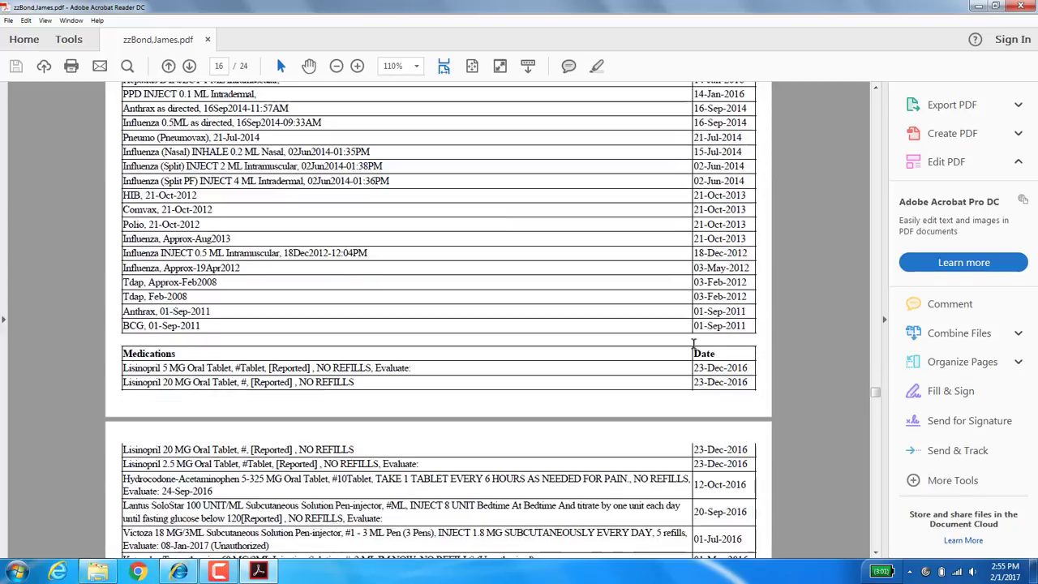
pyautogui.scroll(-15, 693, 343)
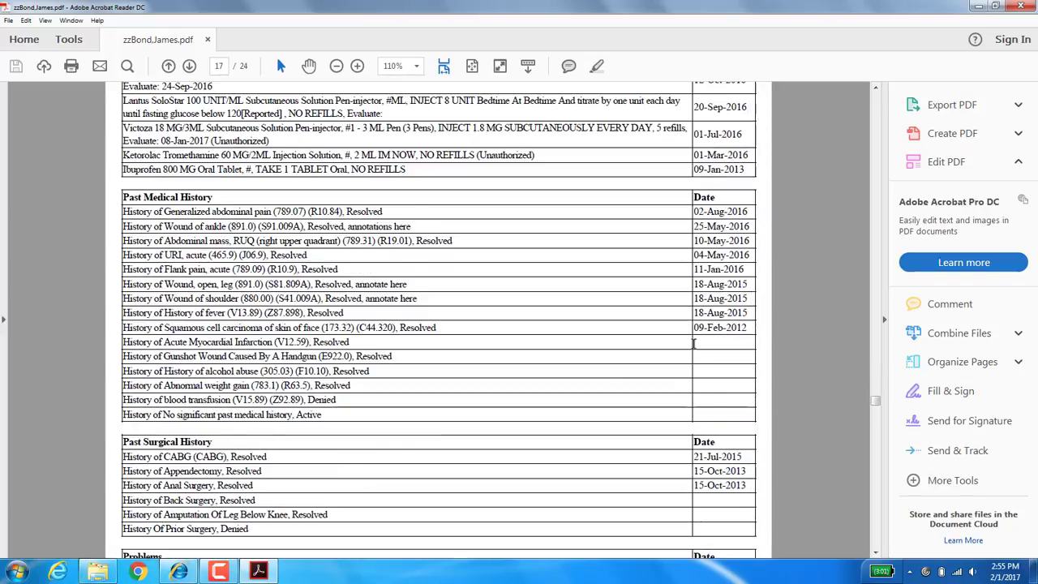
pyautogui.scroll(-20, 693, 345)
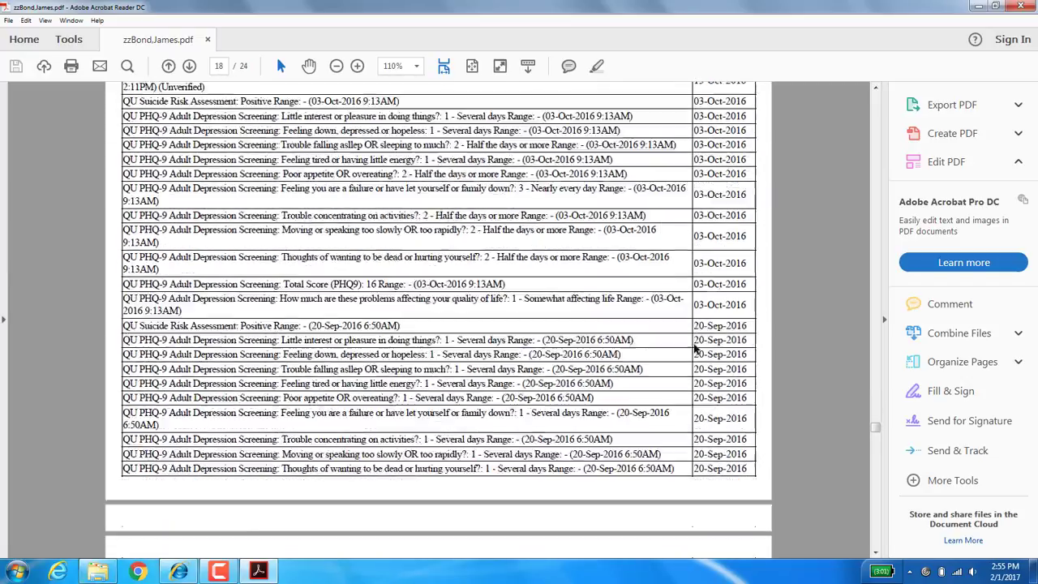
pyautogui.scroll(-20, 695, 345)
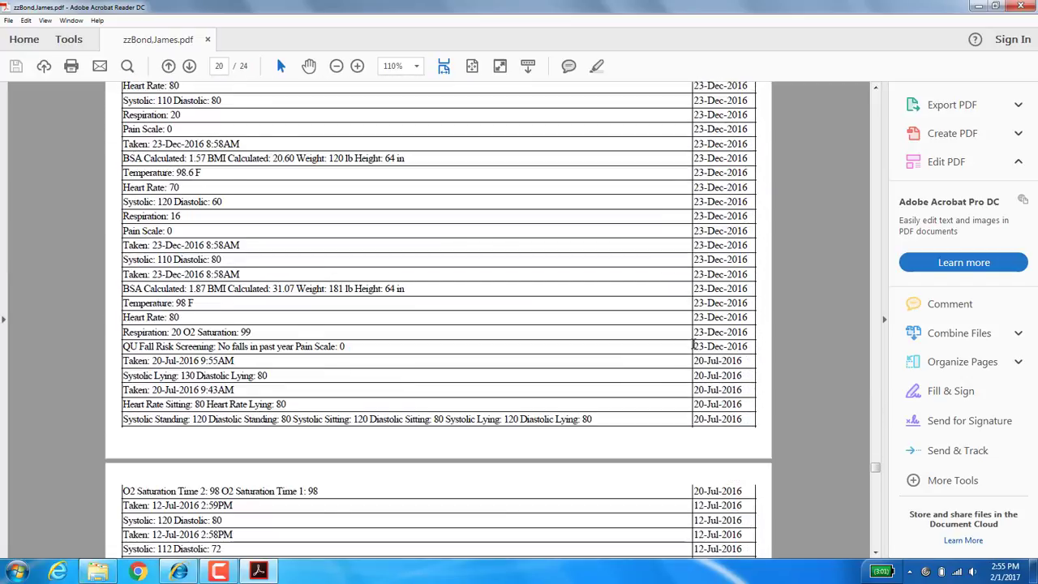
pyautogui.scroll(-20, 693, 345)
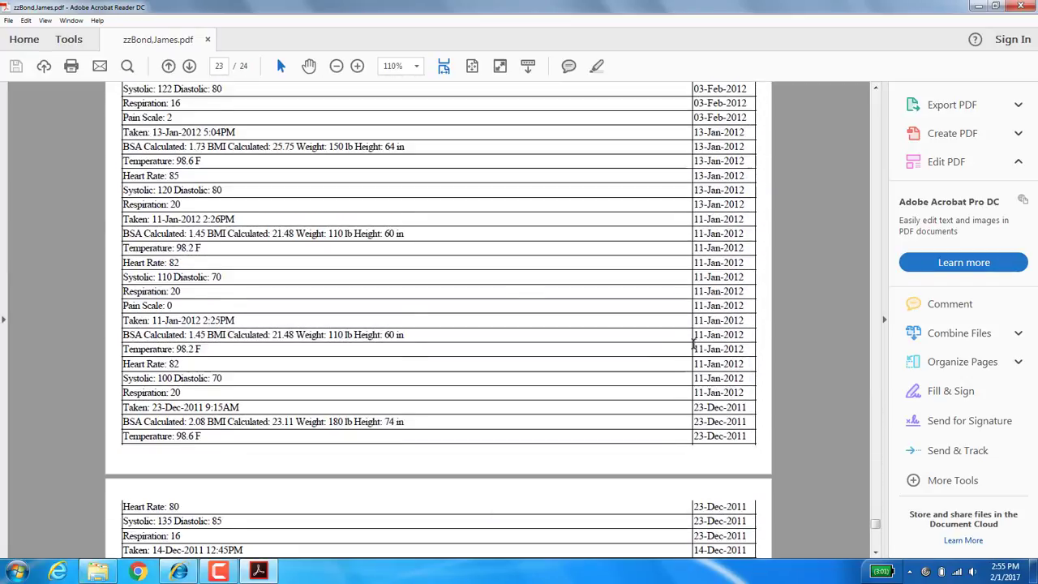
pyautogui.scroll(-20, 693, 345)
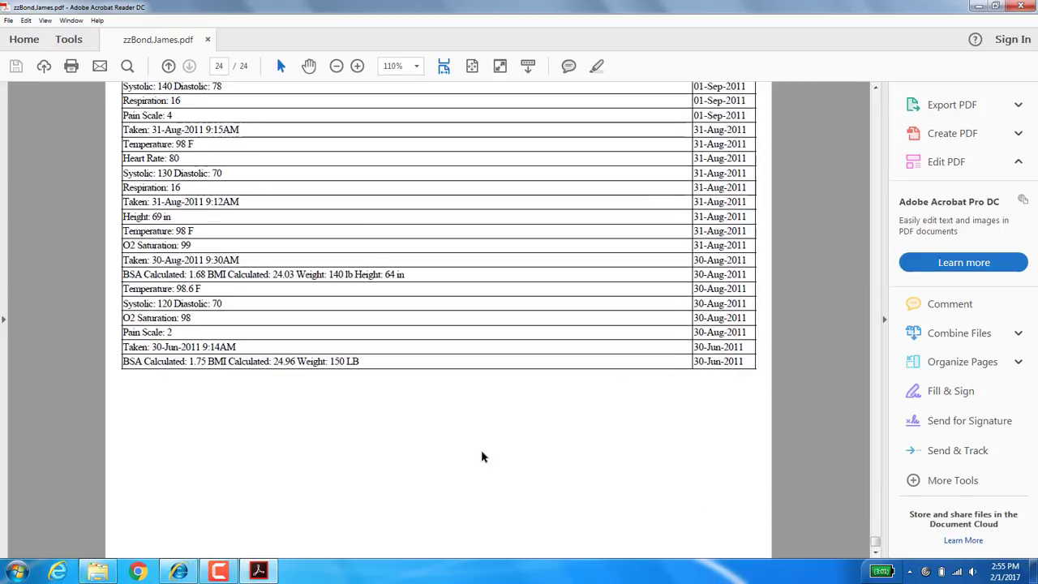
pyautogui.click(179, 571)
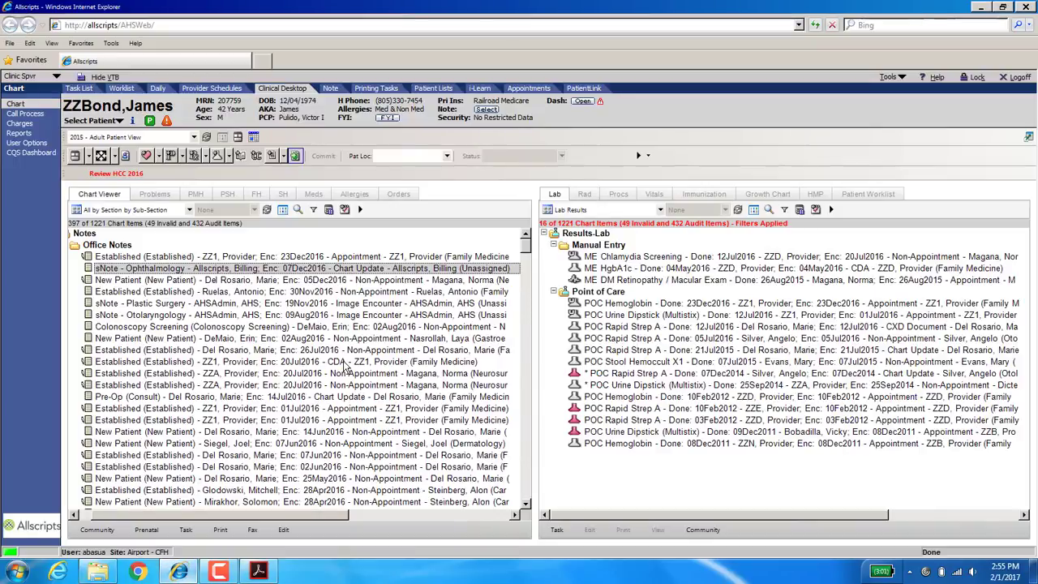